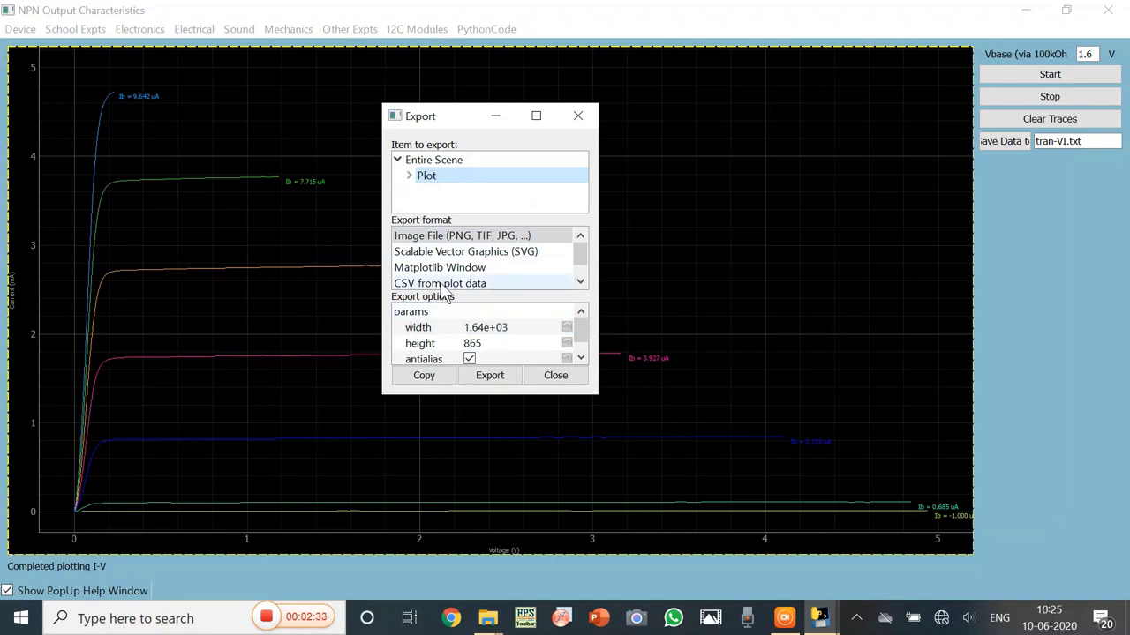
Export the plot data in CSV format, overwriting trans i.csv in the ExpEyes Data folder, and close the export dialog.
left_click(441, 284)
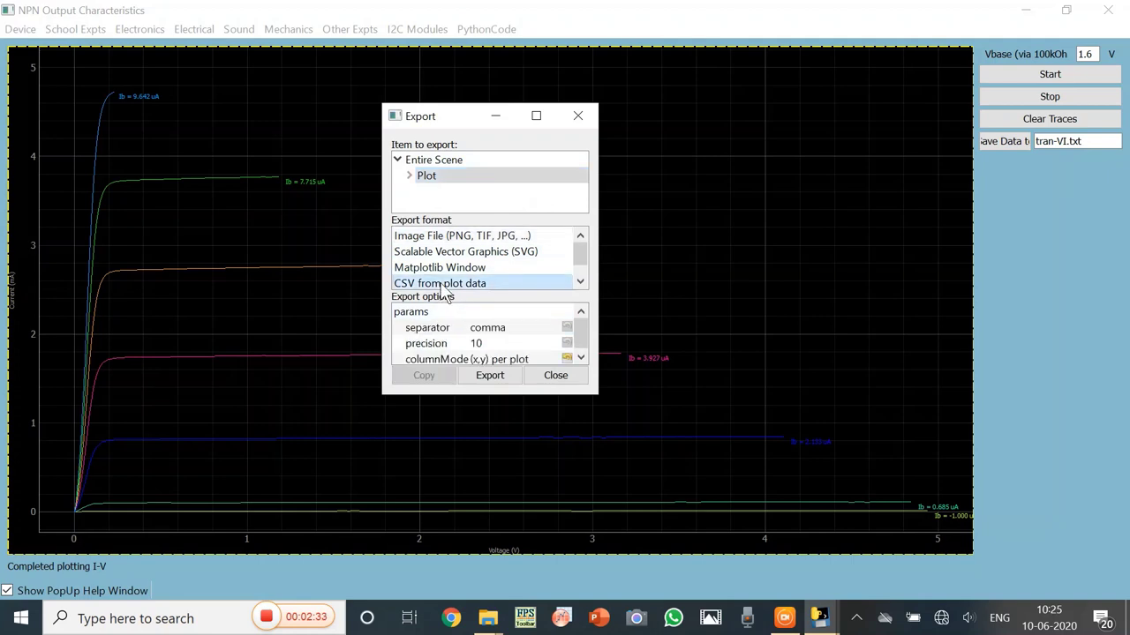
left_click(491, 378)
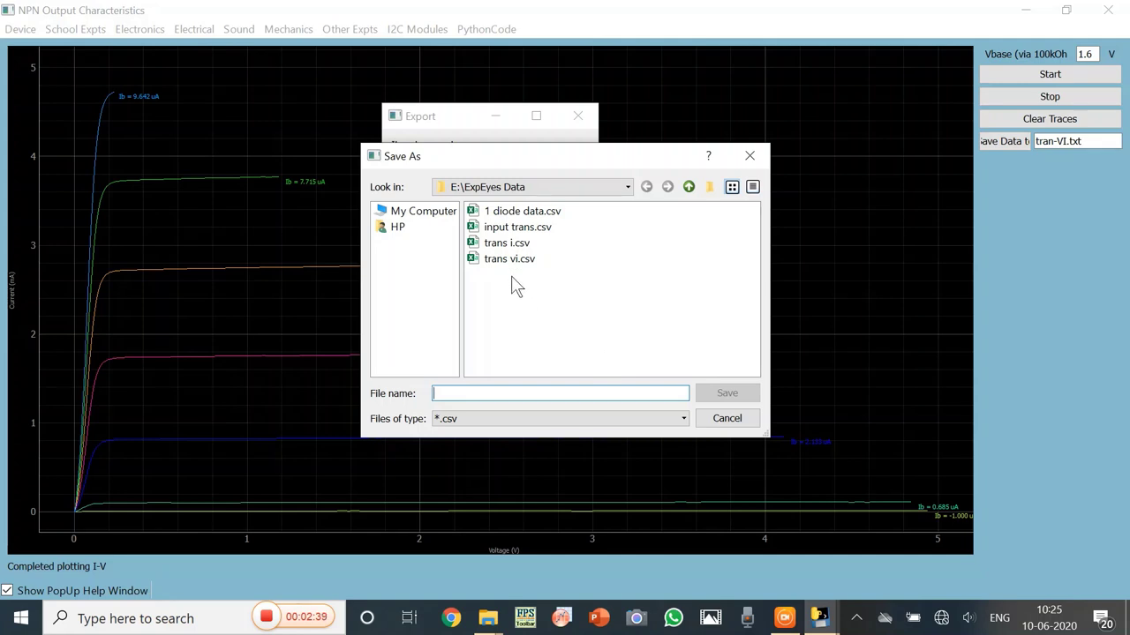
left_click(506, 245)
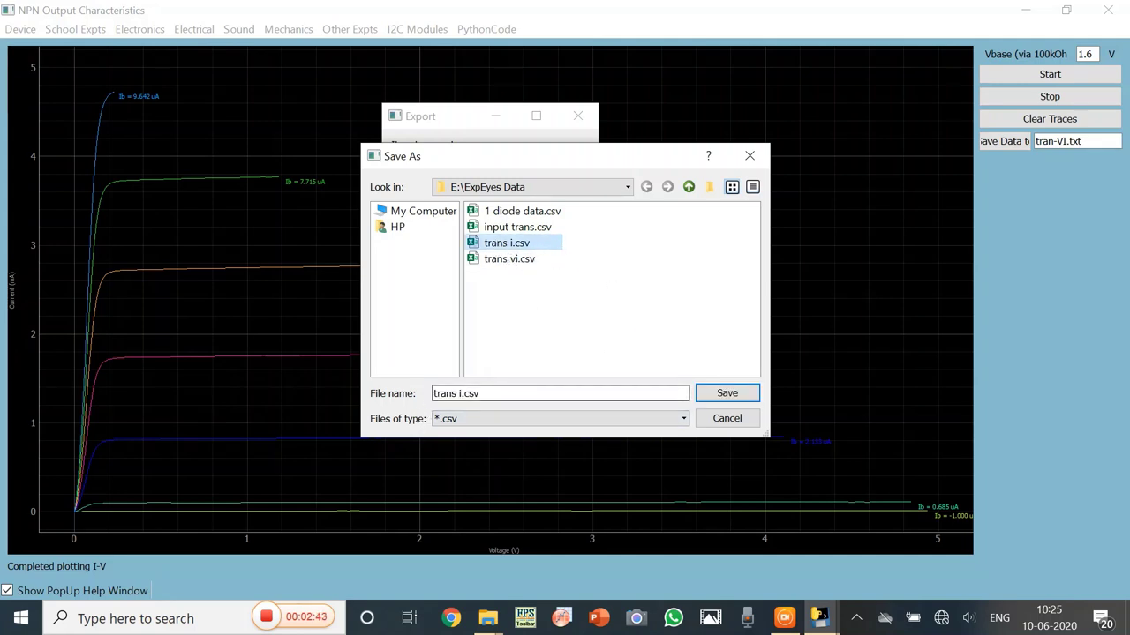
left_click(726, 397)
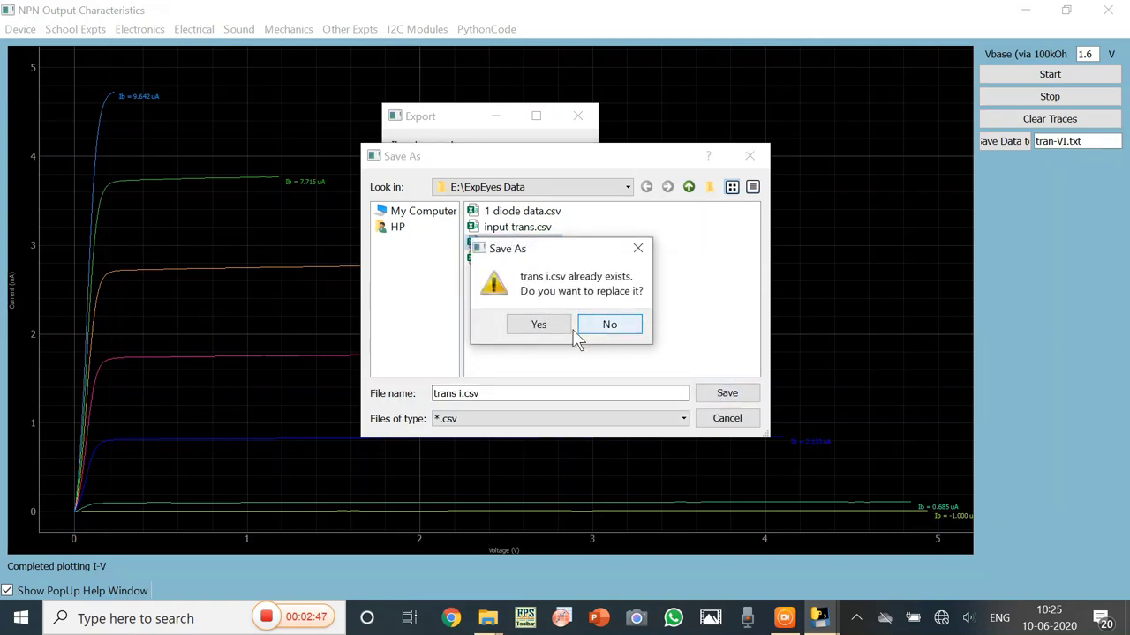
left_click(538, 326)
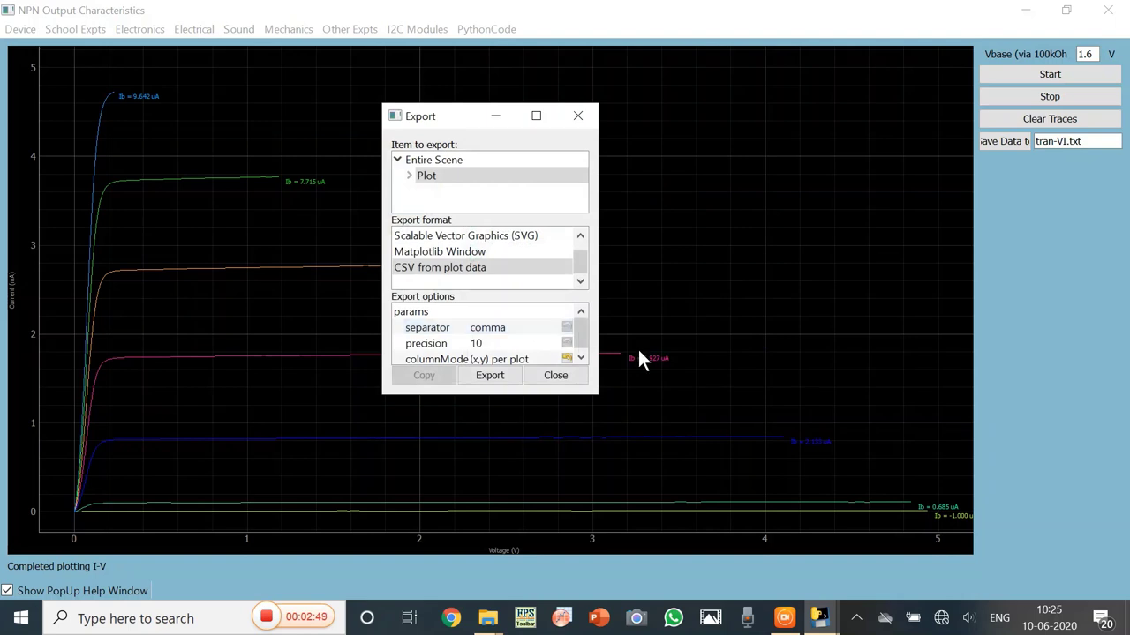
left_click(553, 377)
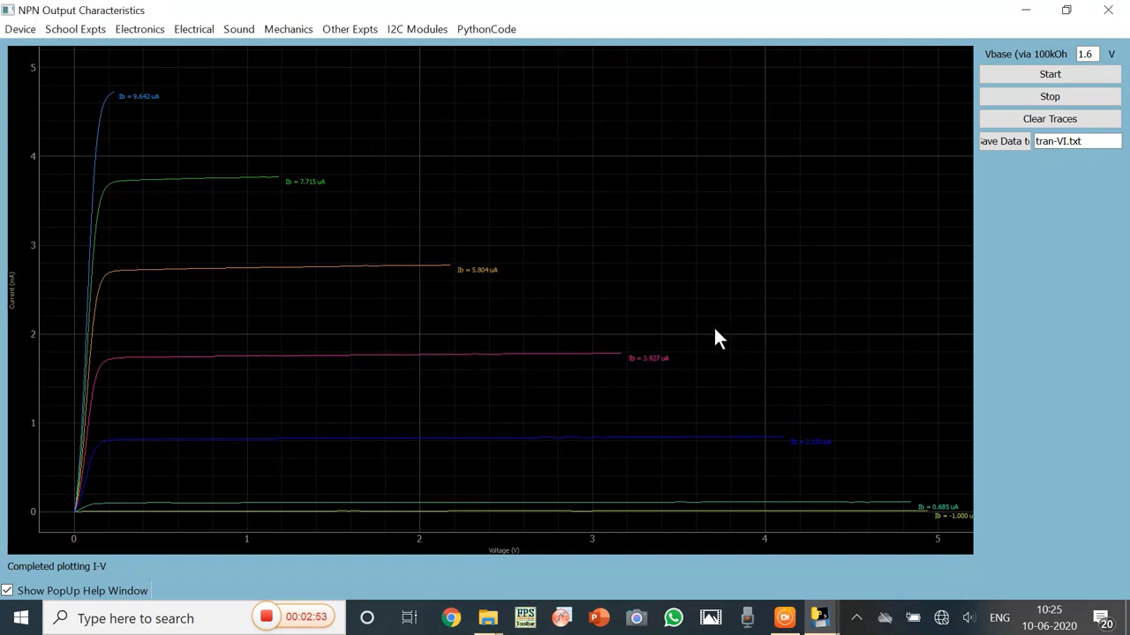
Close the NPN Output Characteristics window and open trans i.csv from the ExpEyes Data folder in Excel.
left_click(1111, 11)
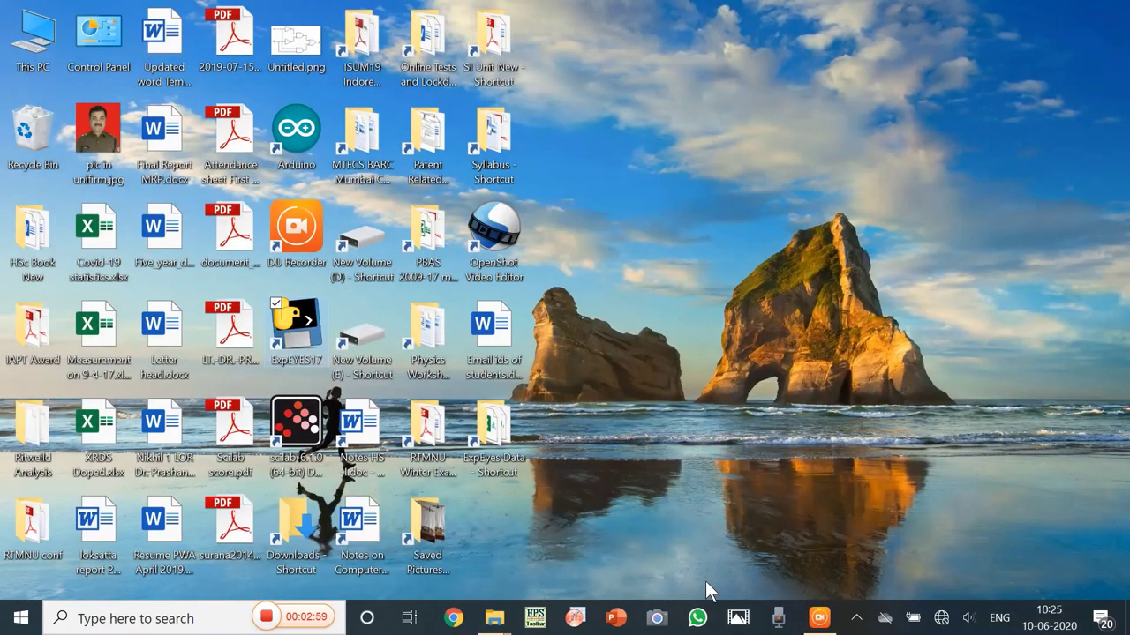
double_click(493, 431)
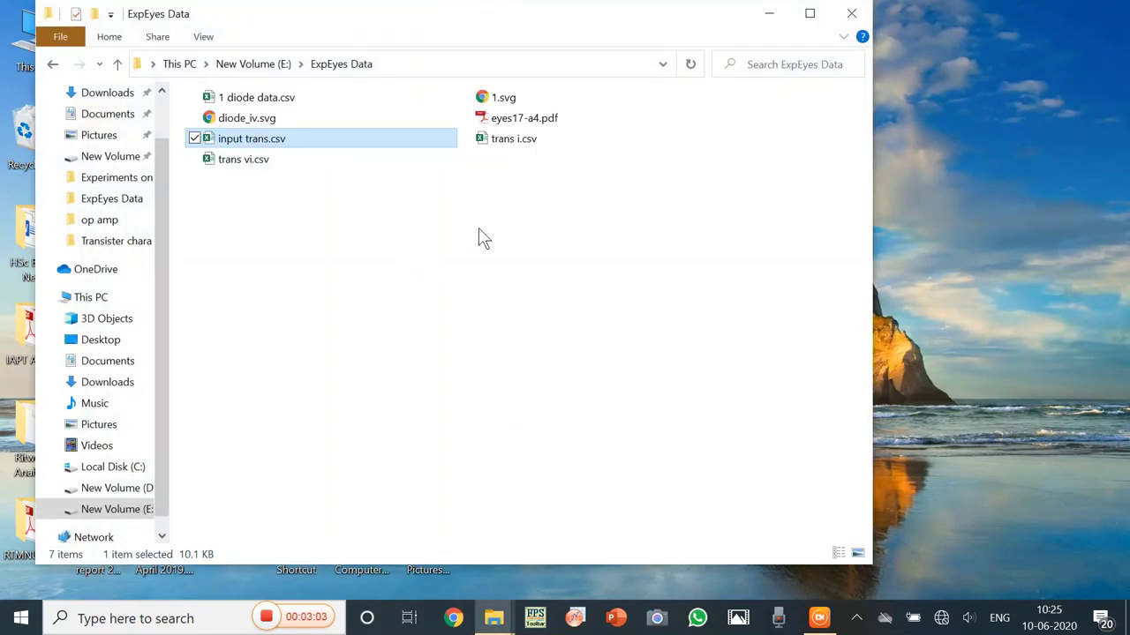
left_click(510, 161)
double_click(509, 141)
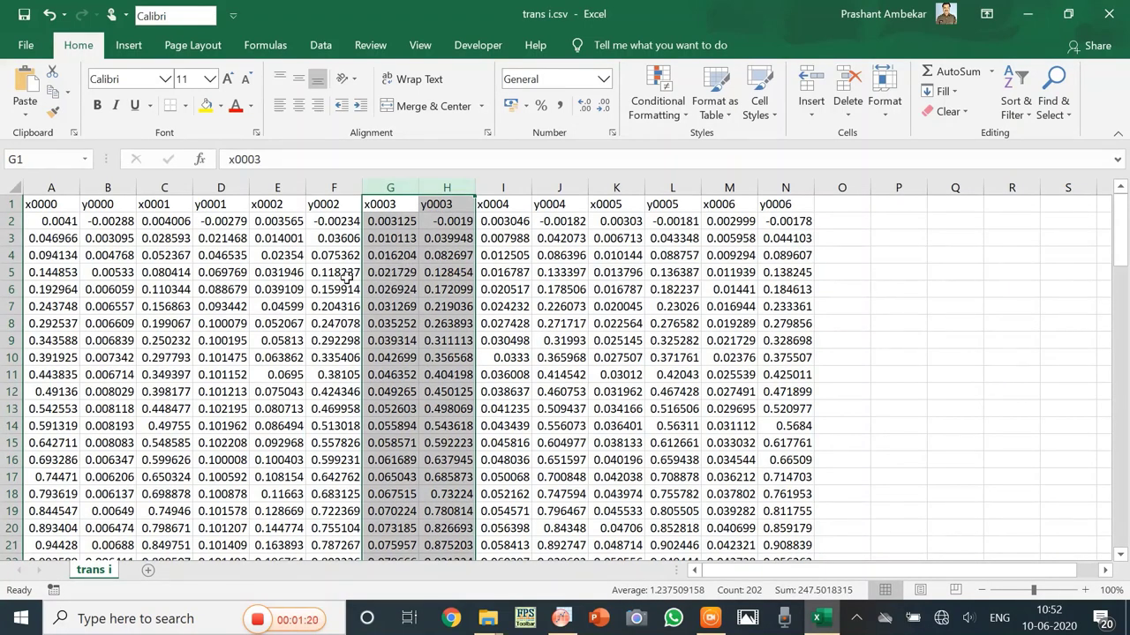
Insert a markers-only scatter chart of the x0003 and y0003 columns and move it clear of columns G and H.
left_click(139, 43)
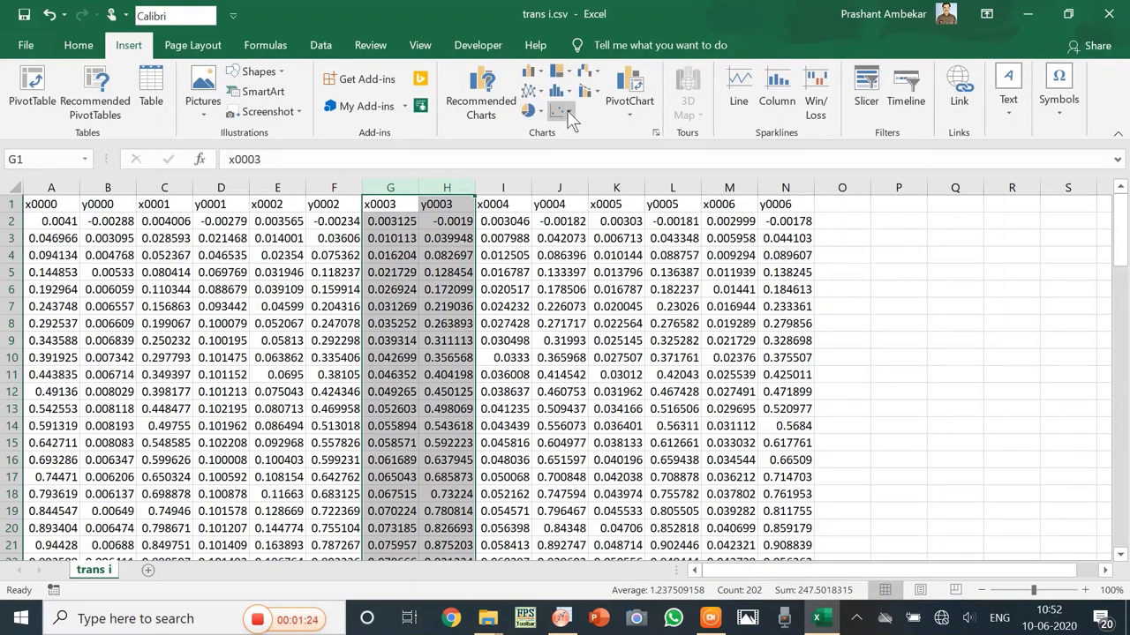
left_click(564, 112)
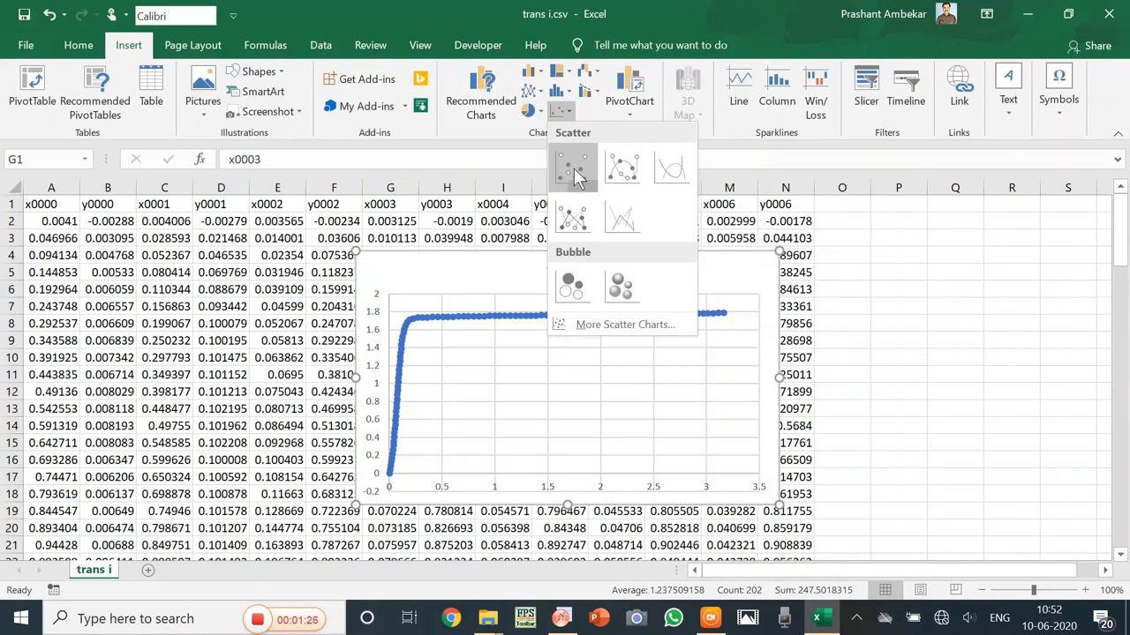
left_click(575, 174)
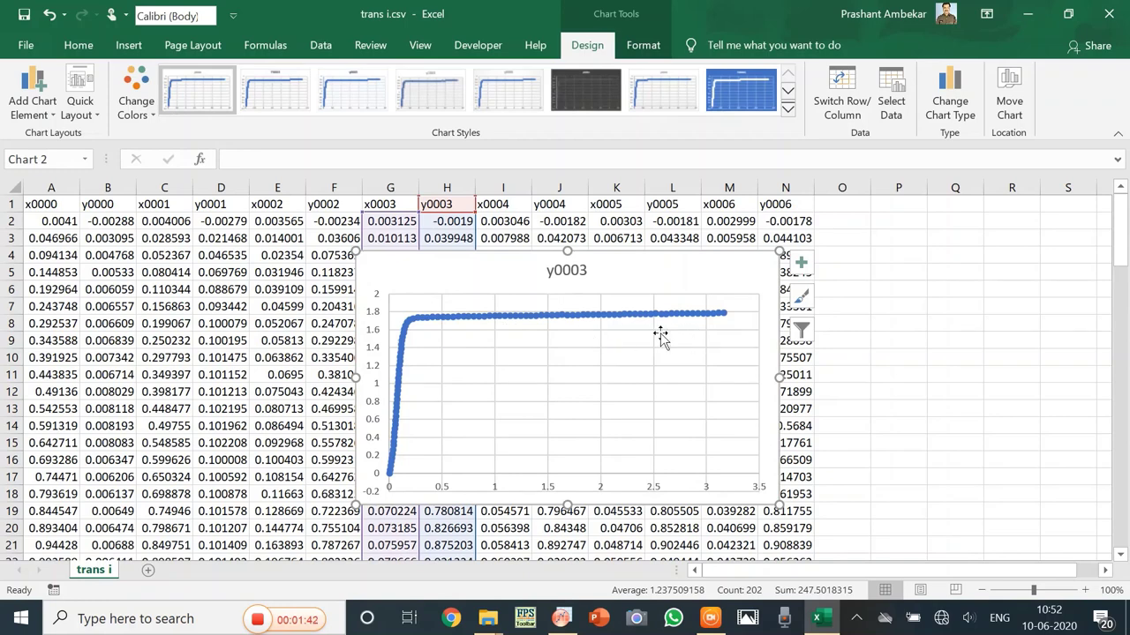
left_click_drag(467, 268, 616, 225)
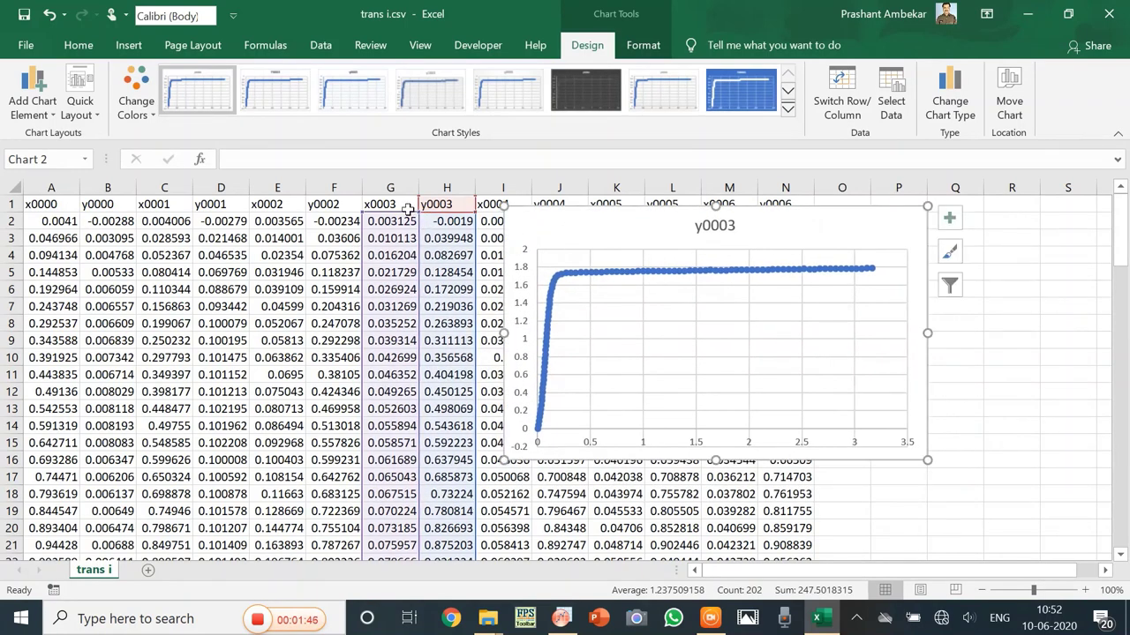
Shift the chart's source range to G46:H145, covering the flat part of the curve, and reposition the chart over columns E to L.
left_click_drag(409, 214, 408, 388)
scroll(845, 353, "up", 4)
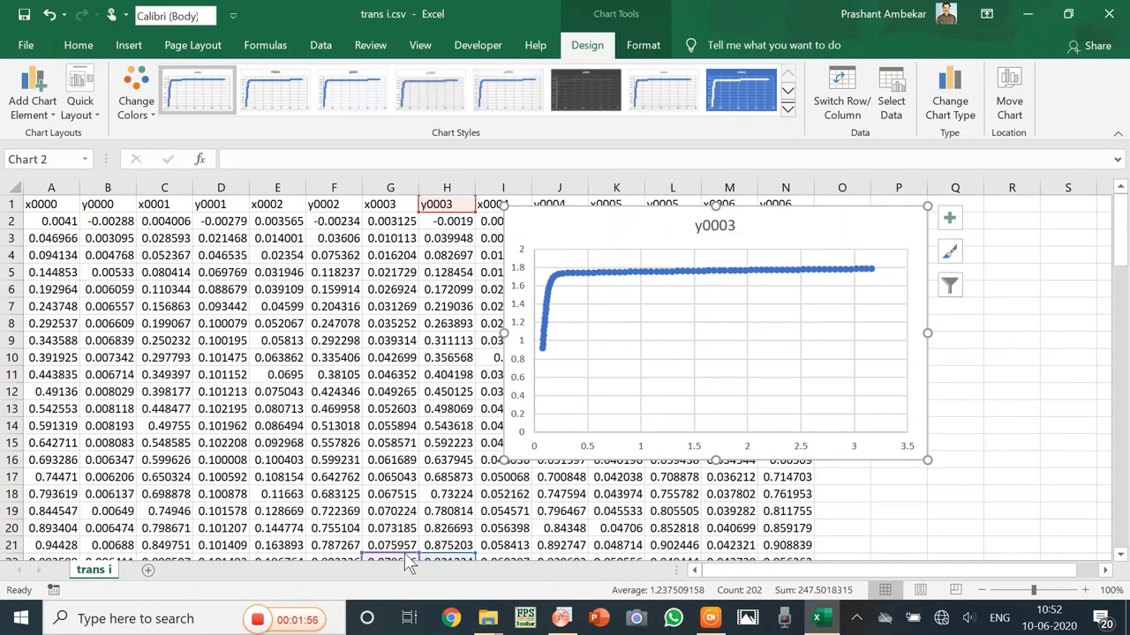
left_click_drag(406, 565, 406, 323)
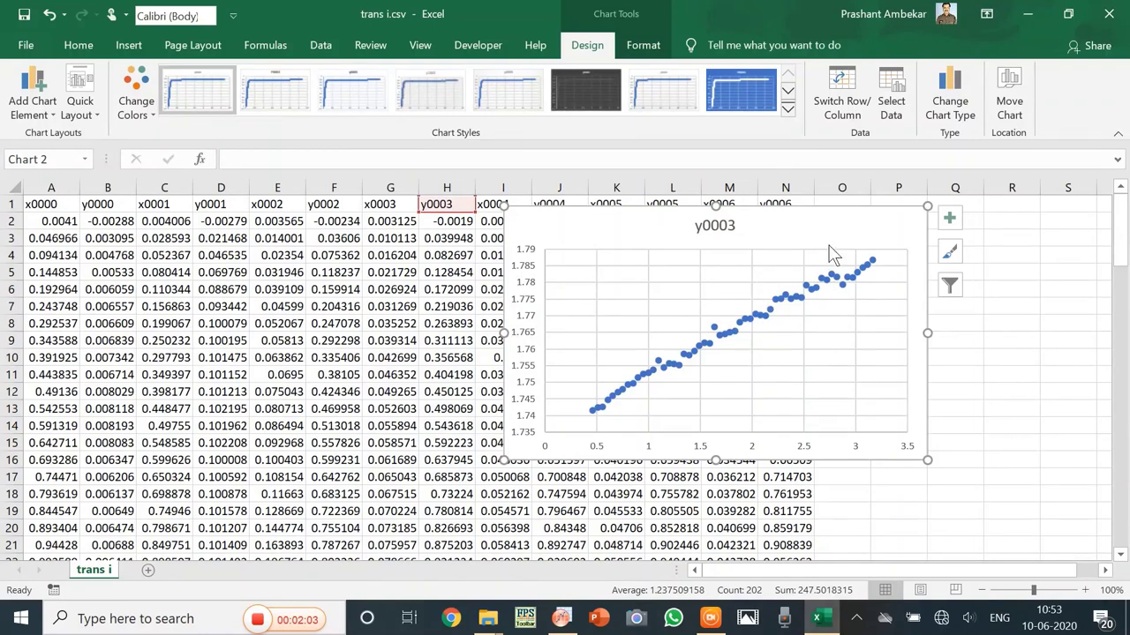
left_click_drag(807, 222, 547, 239)
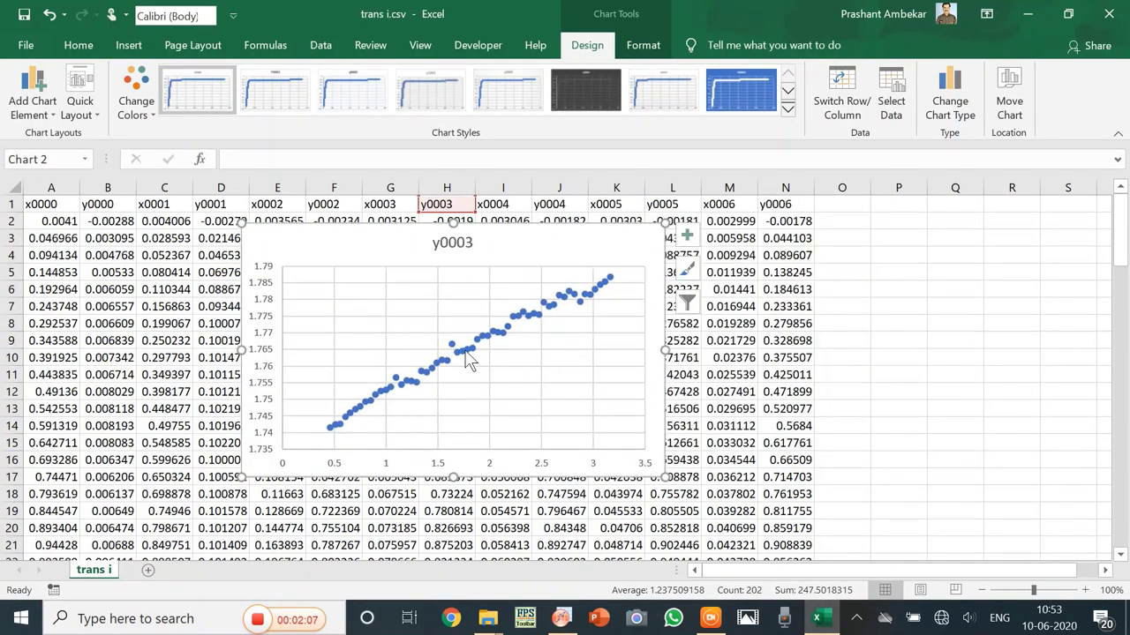
Add a linear trendline to the y0003 series, display its equation, and place the equation beside the chart title.
right_click(468, 358)
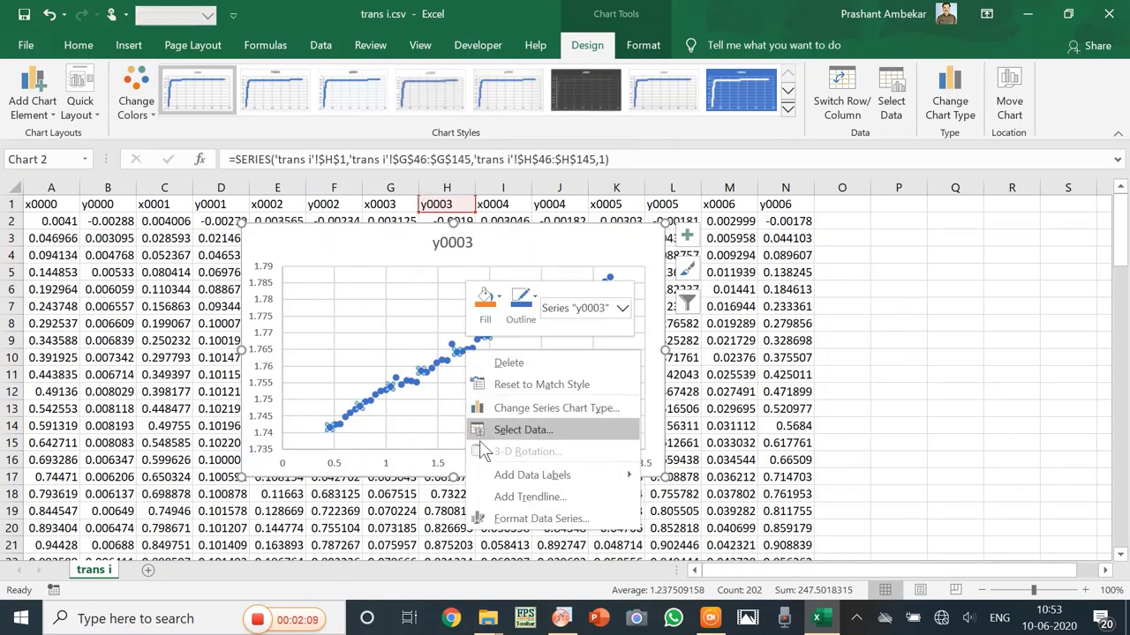
left_click(543, 498)
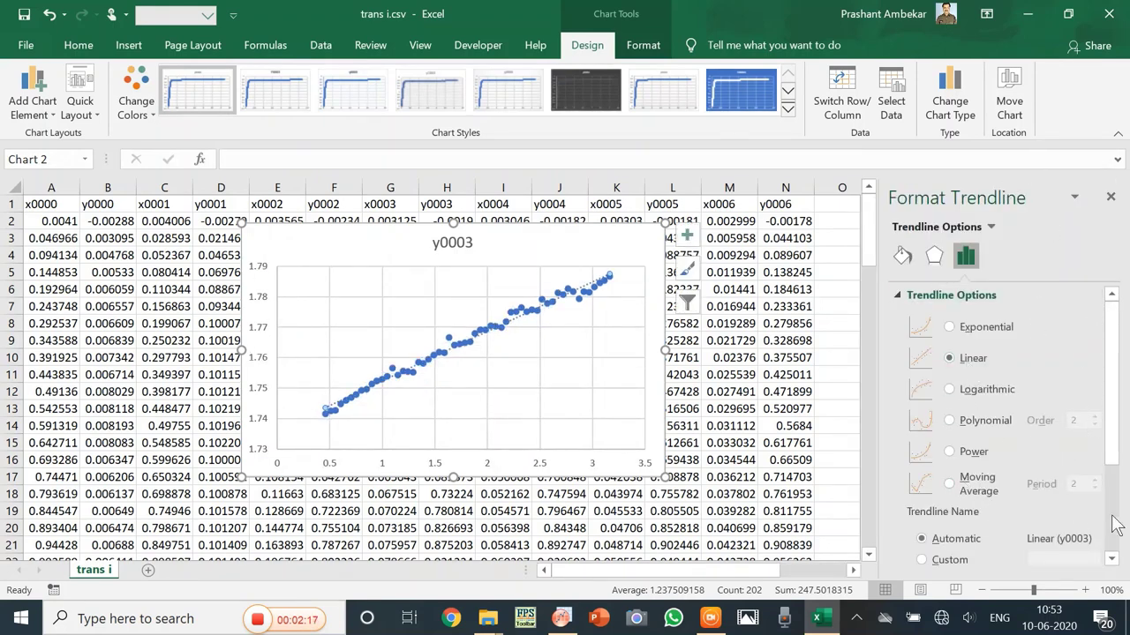
scroll(1117, 429, "down", 3)
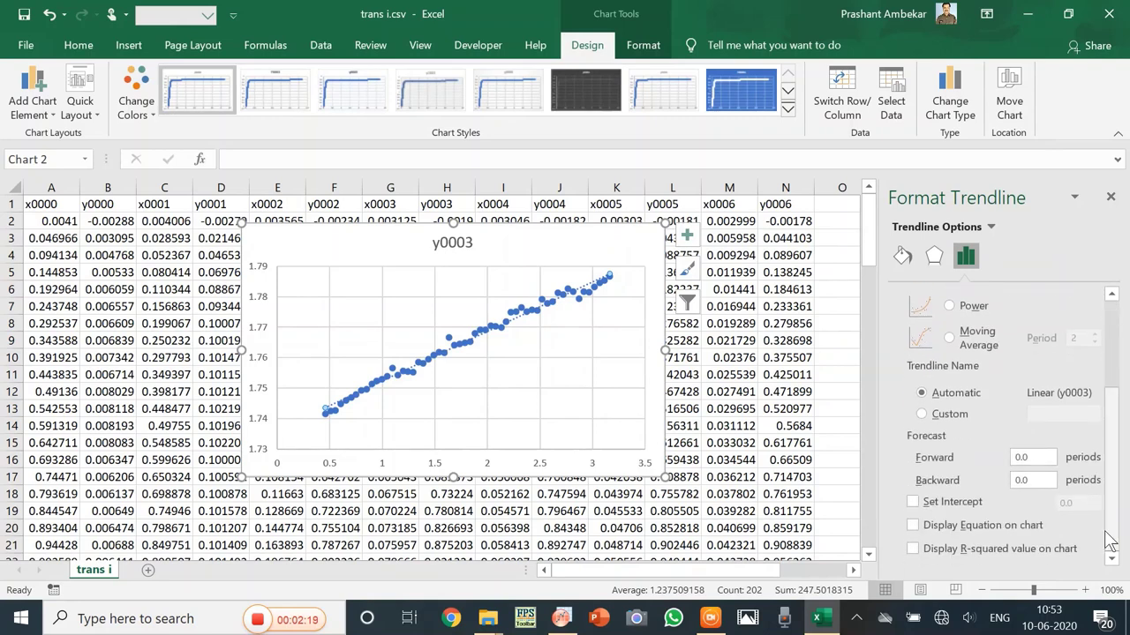
left_click(914, 526)
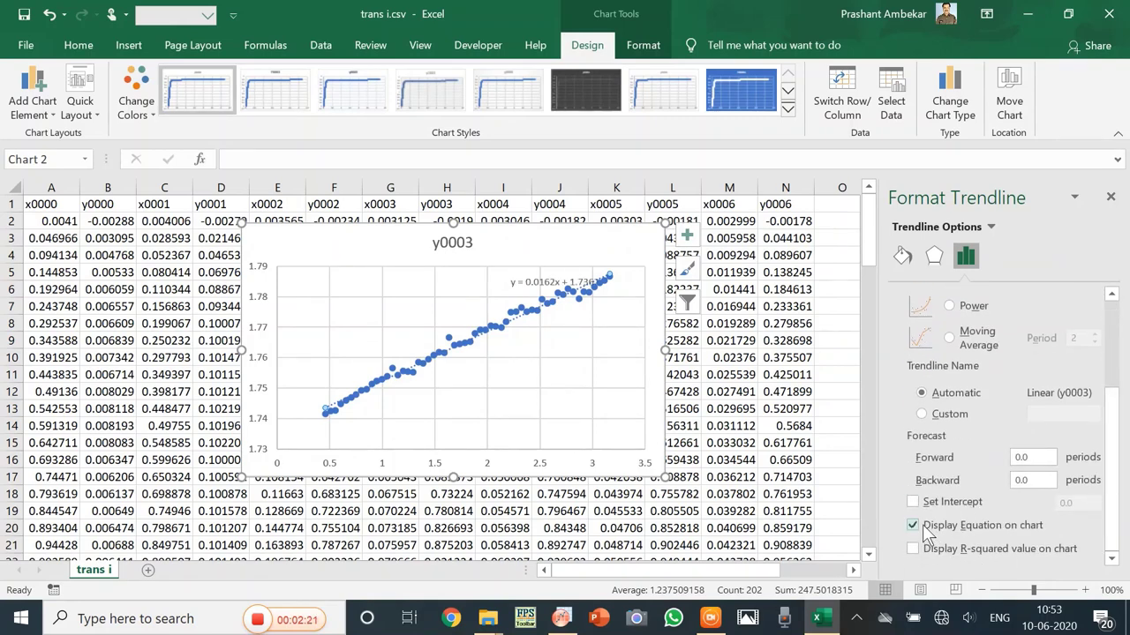
left_click_drag(532, 284, 326, 248)
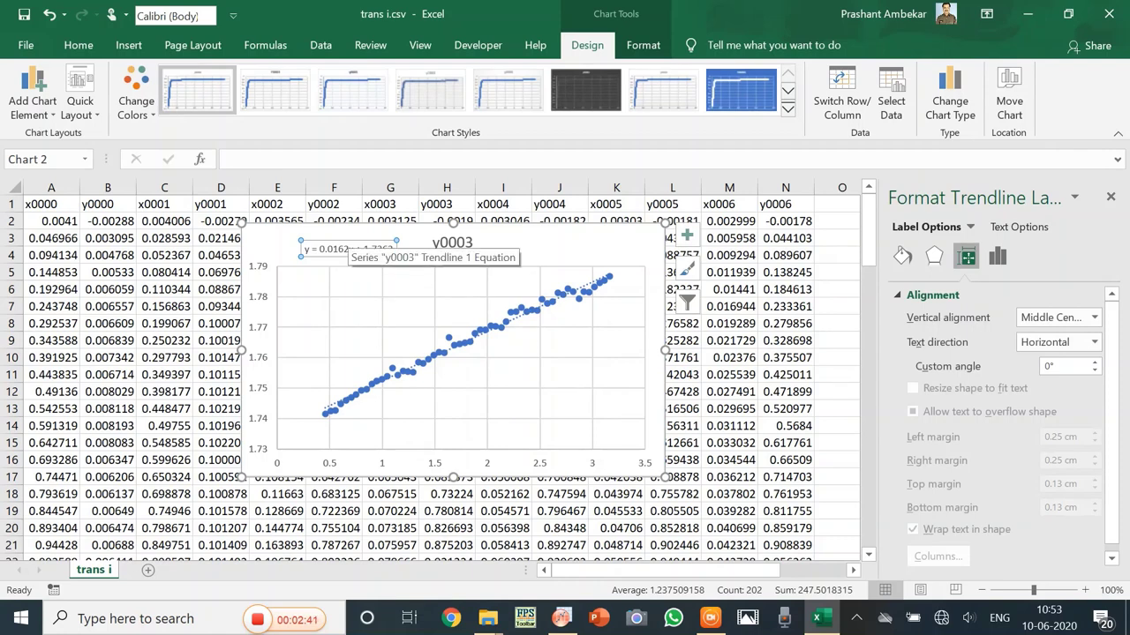
Enter the trendline's slope, 0.0162, in cell P7.
left_click_drag(320, 249, 351, 249)
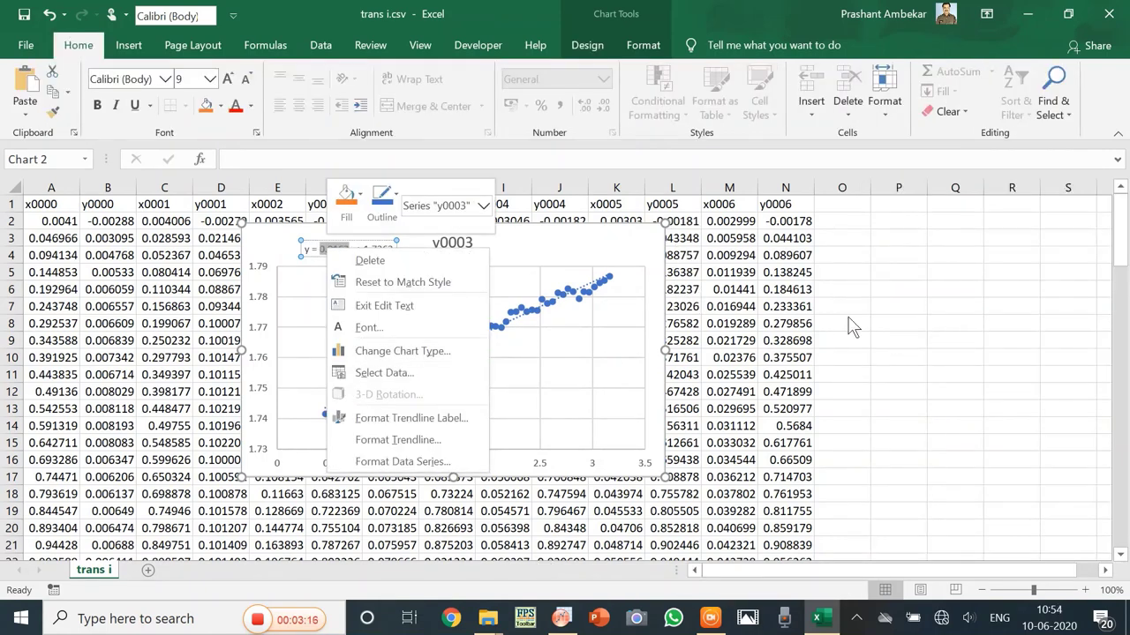
key("Escape")
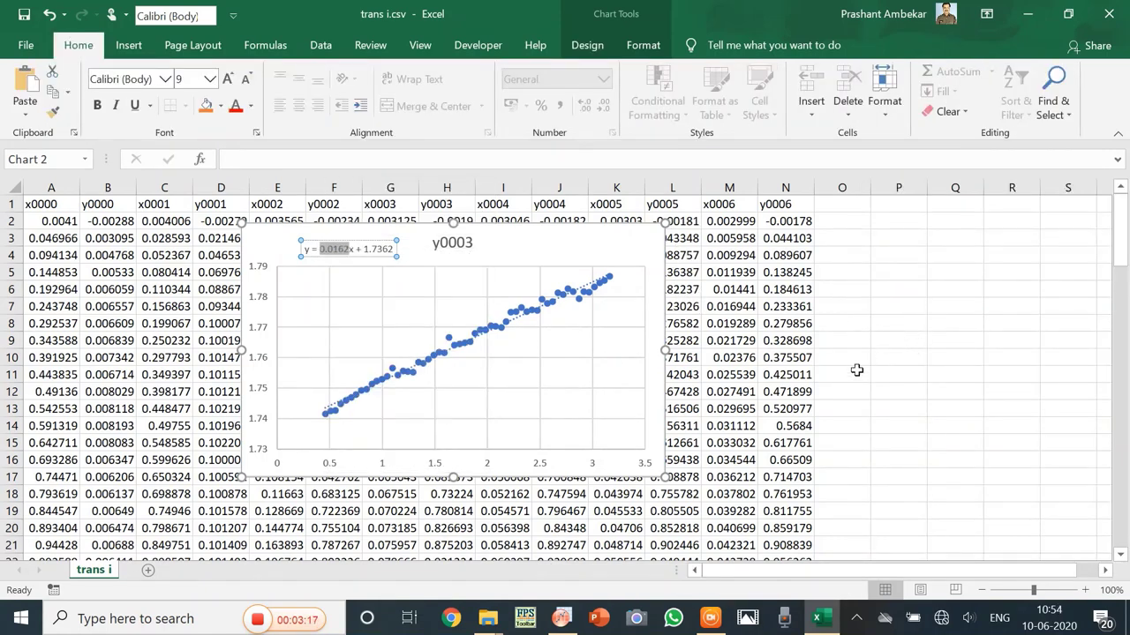
left_click(905, 306)
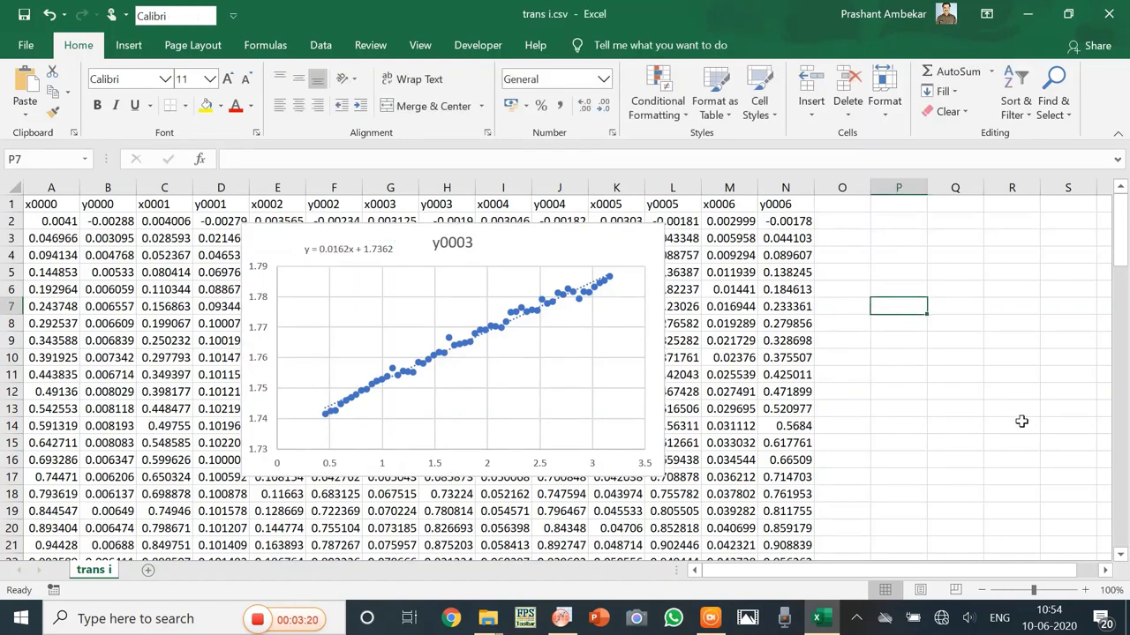
type("0.0162")
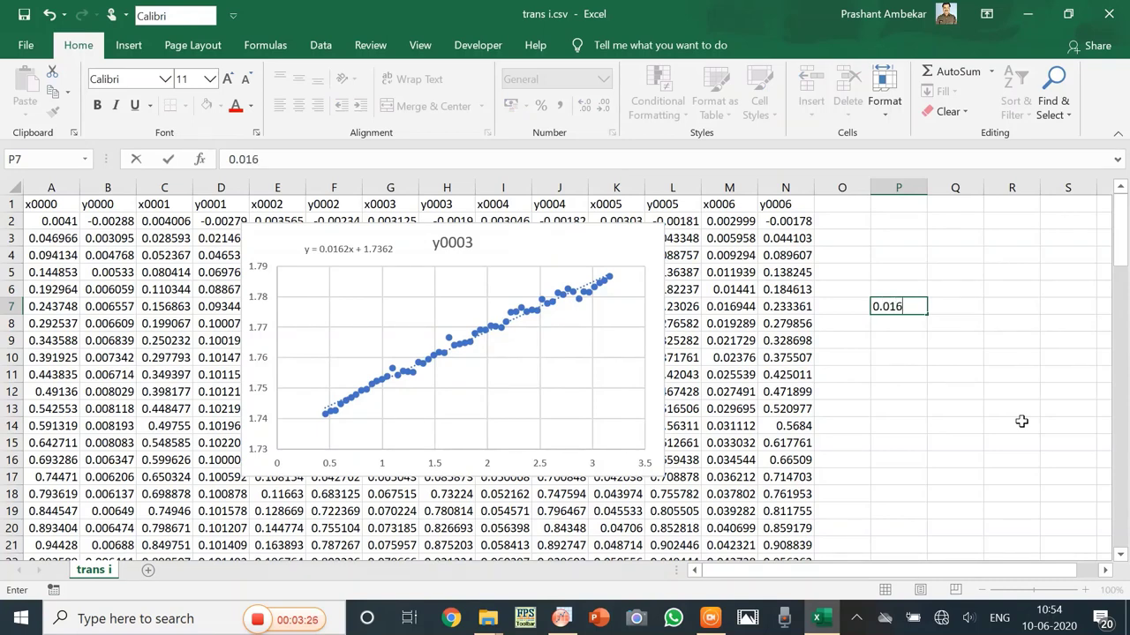
Calculate the reciprocal of the slope in cell Q7 with the formula =1/P7.
left_click(952, 305)
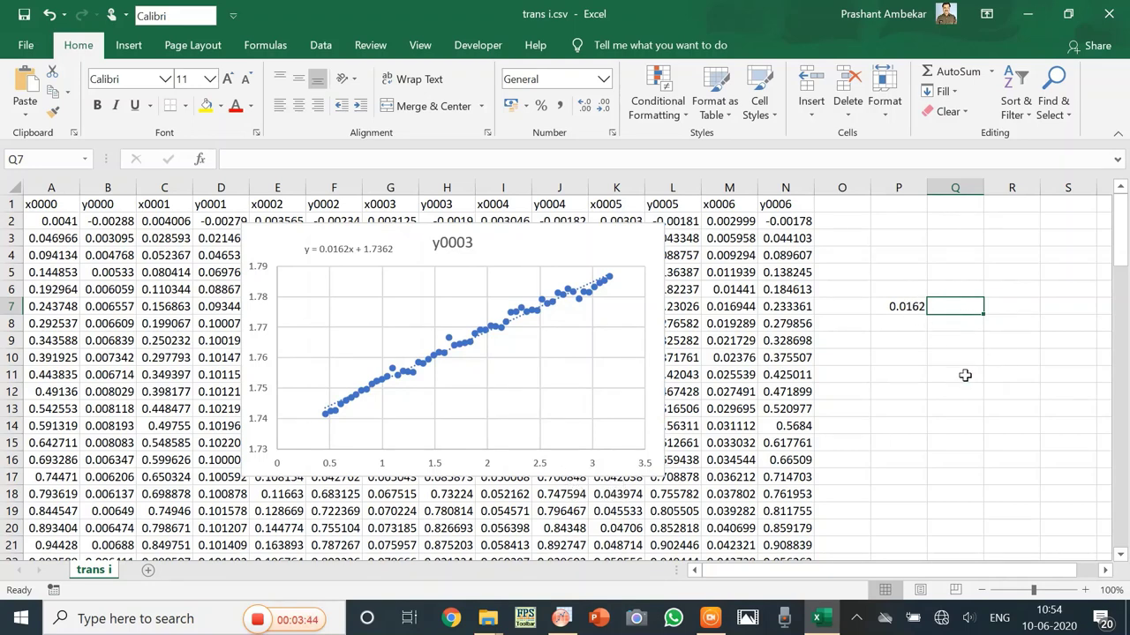
type("=")
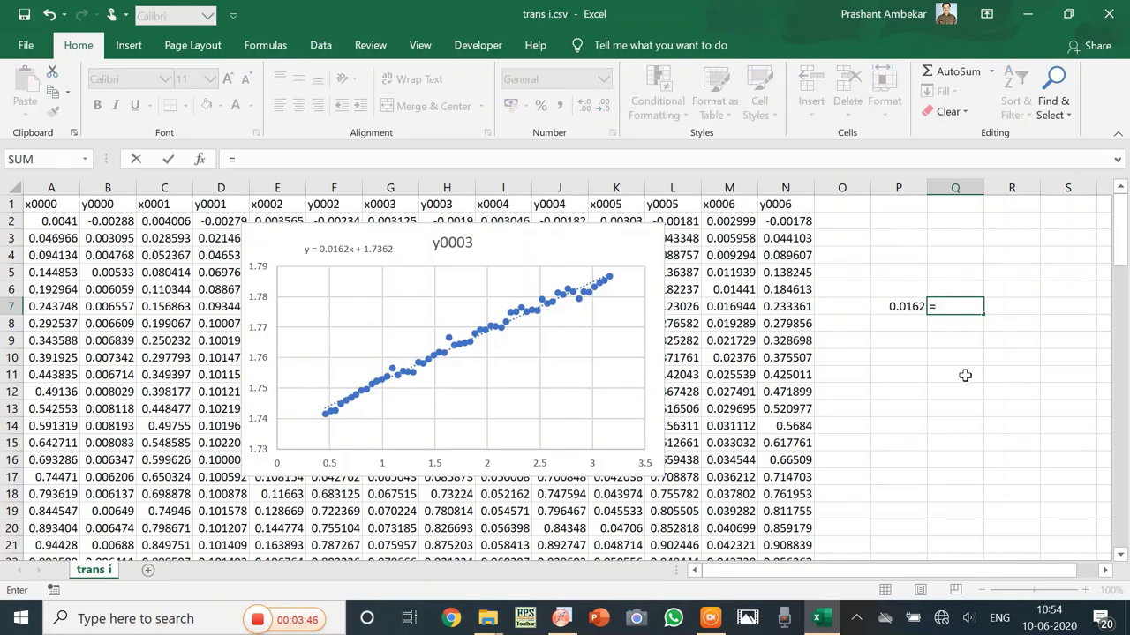
type("1")
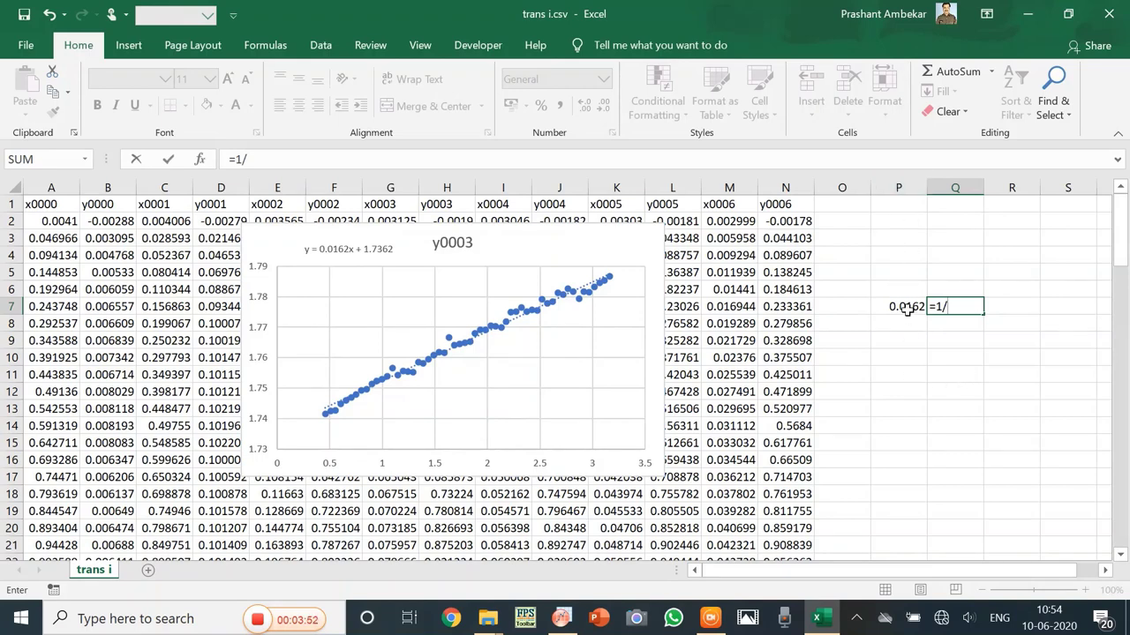
type("/")
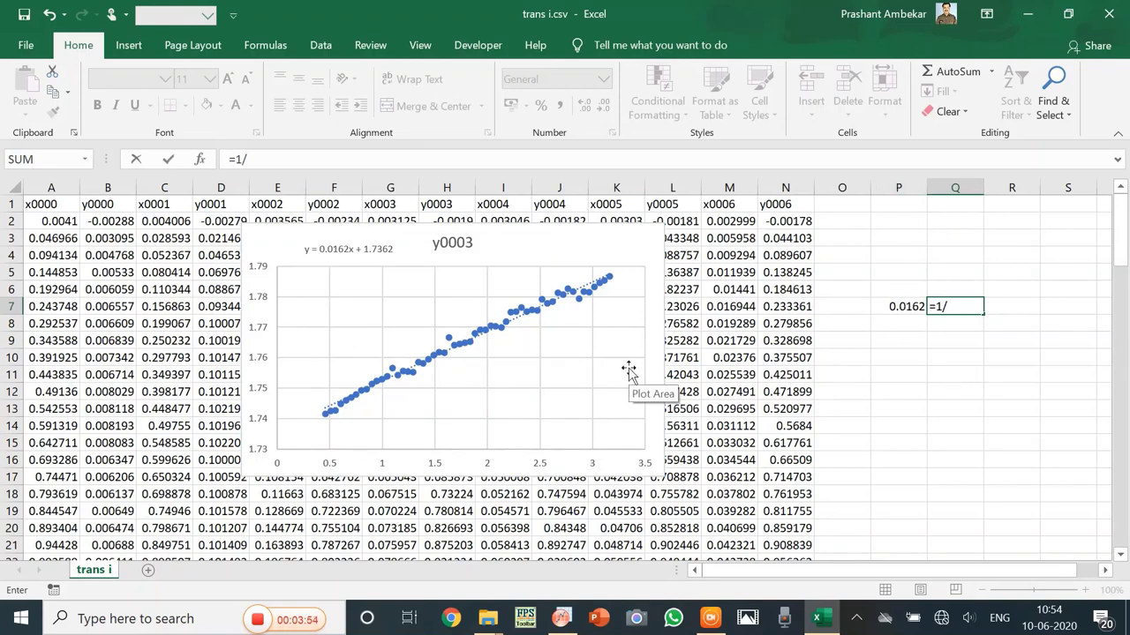
type("p")
type("7")
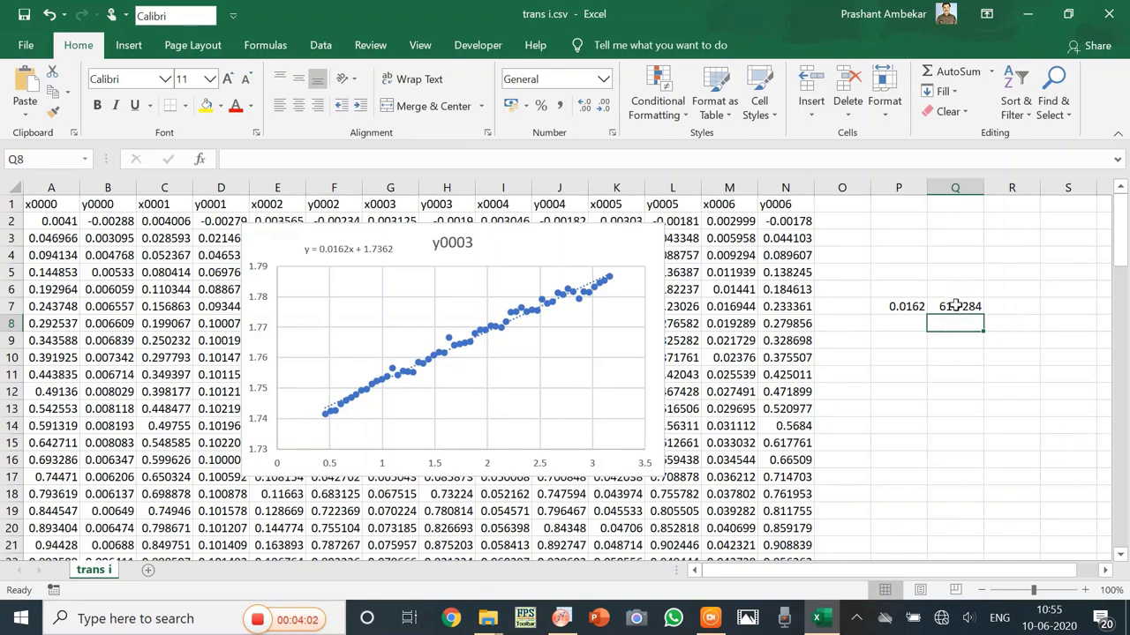
left_click(955, 356)
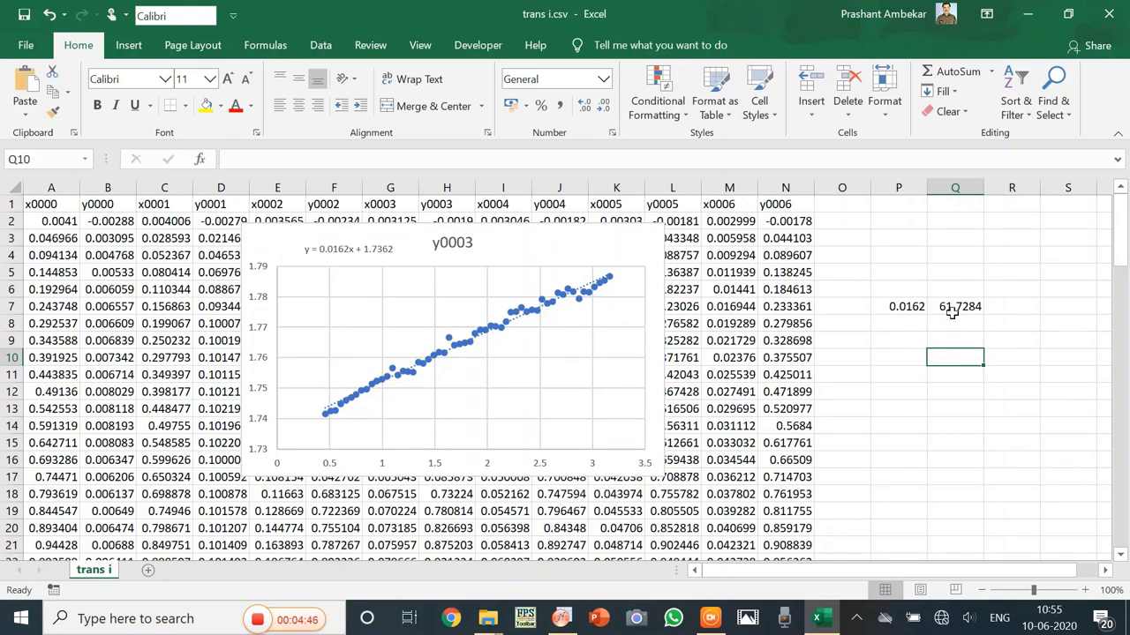
Label the reciprocal column "v/i" in cell Q5 and the slope column "i/v" in cell P5.
left_click(950, 270)
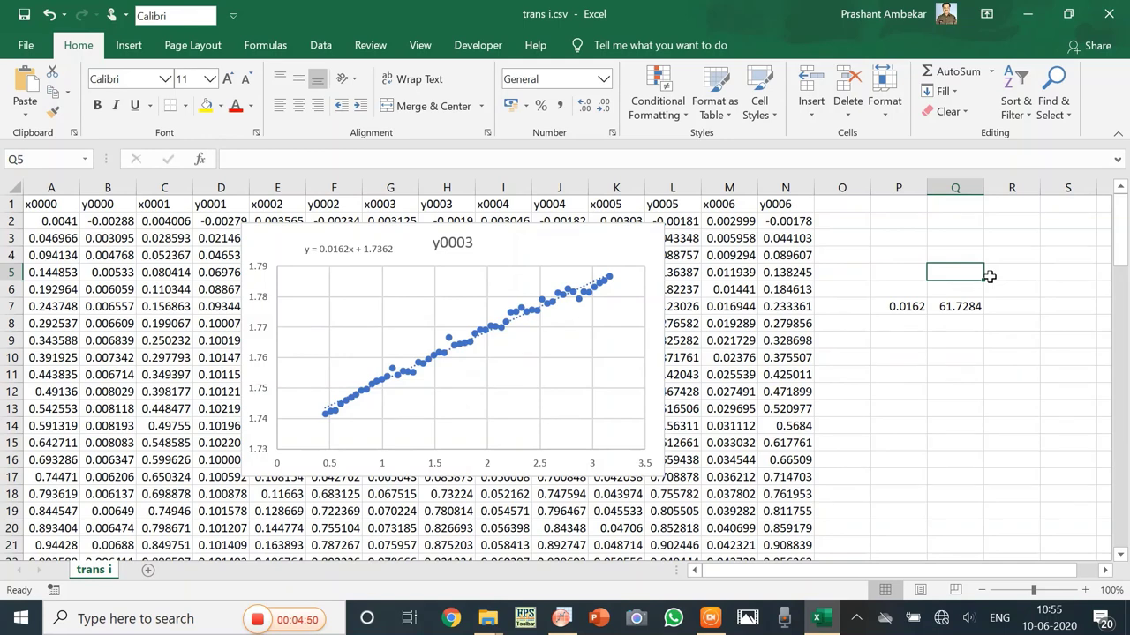
type("v/i")
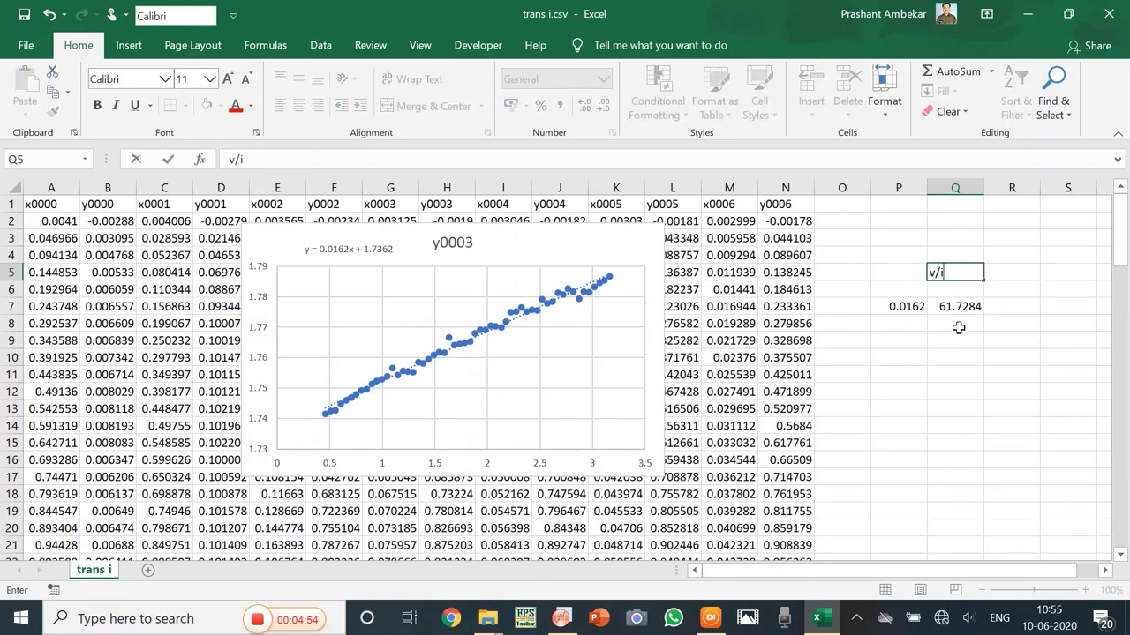
left_click(911, 272)
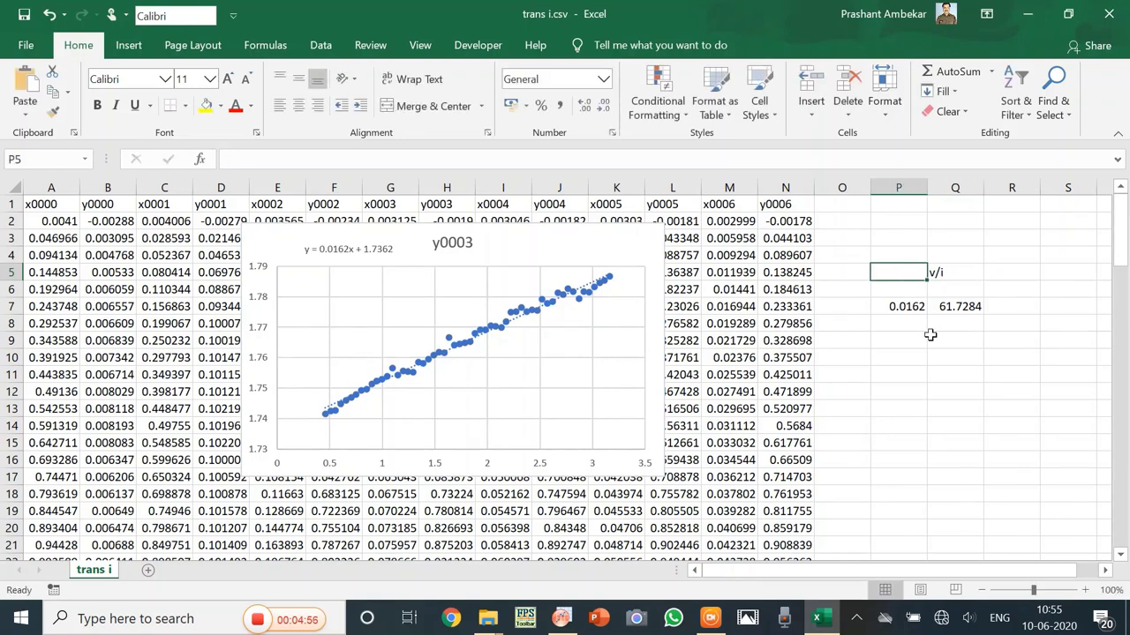
type("i/v")
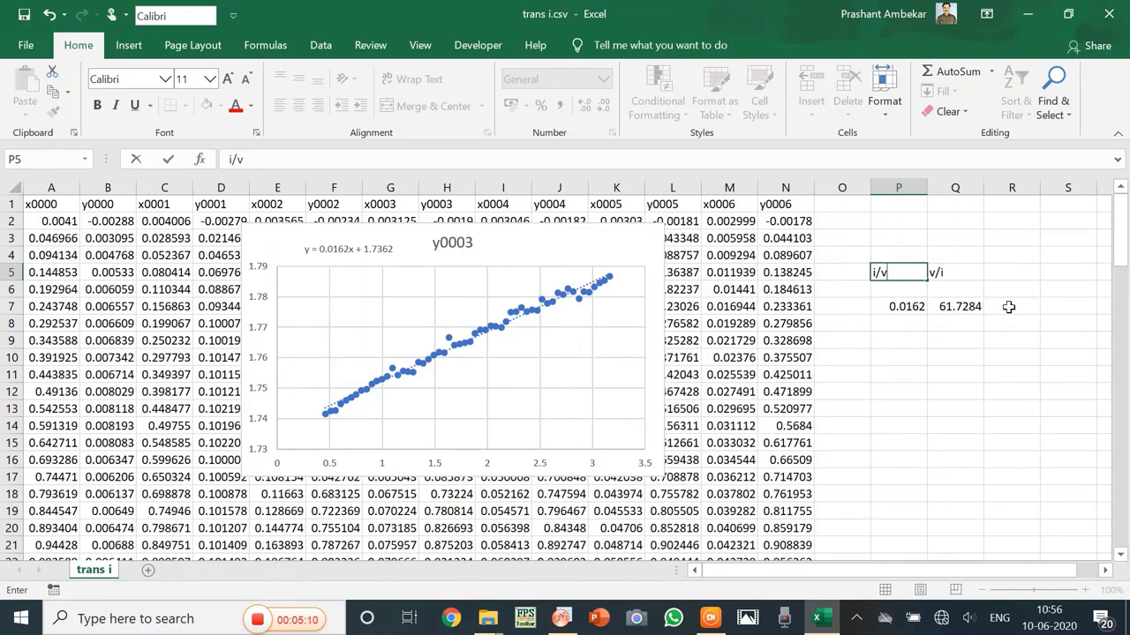
Label the output resistance result with "Ro=" in cell R7.
left_click(1008, 306)
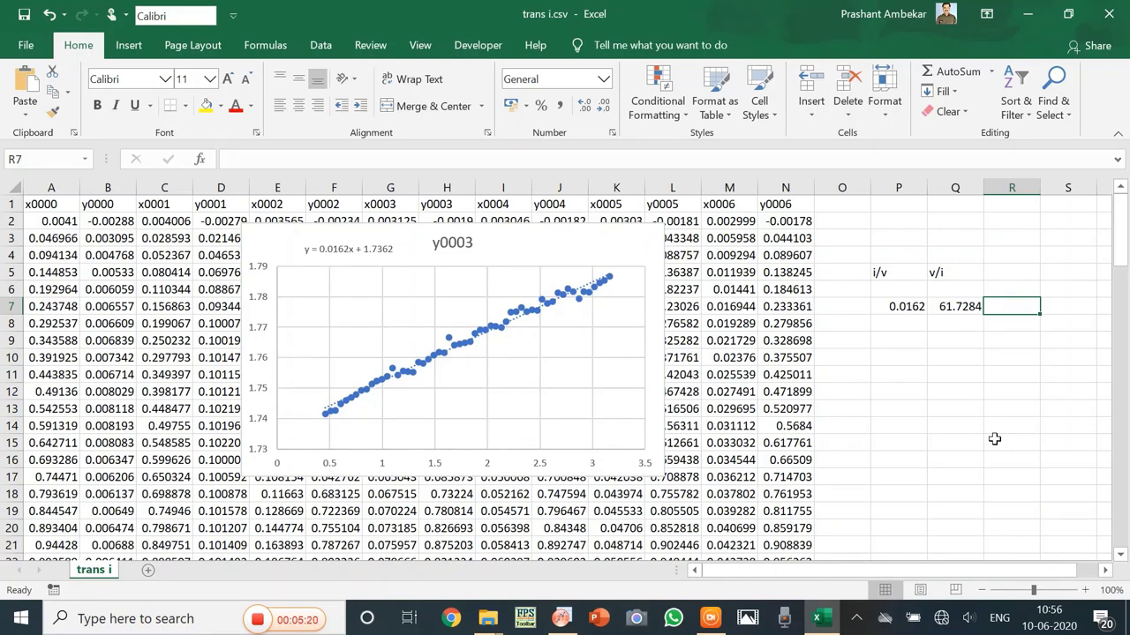
type("Ro=")
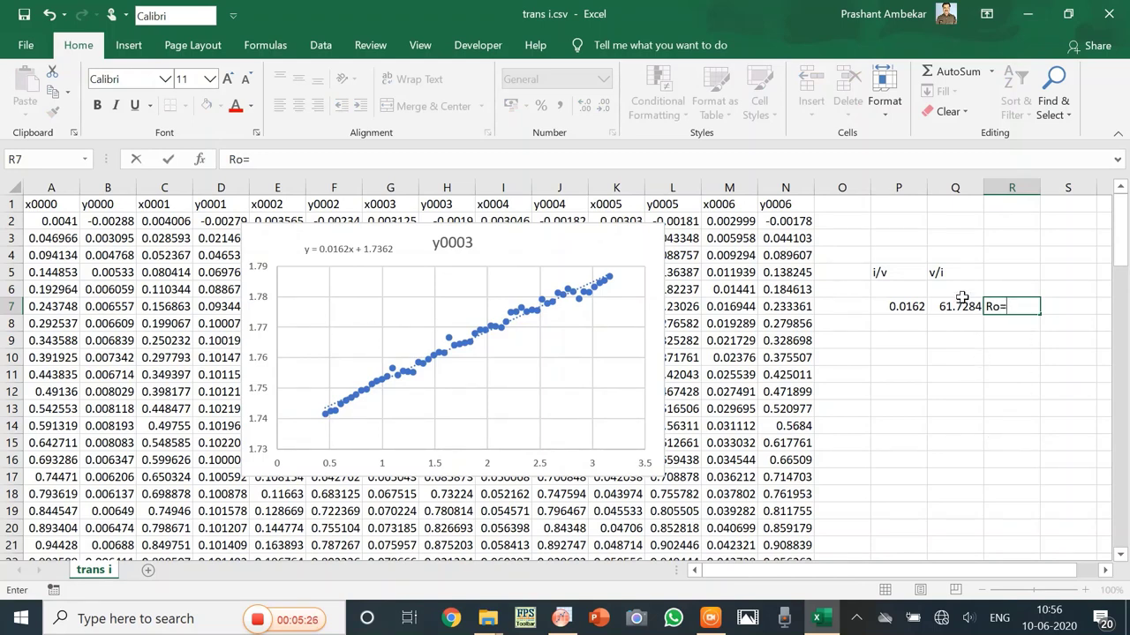
left_click(953, 342)
left_click(1013, 346)
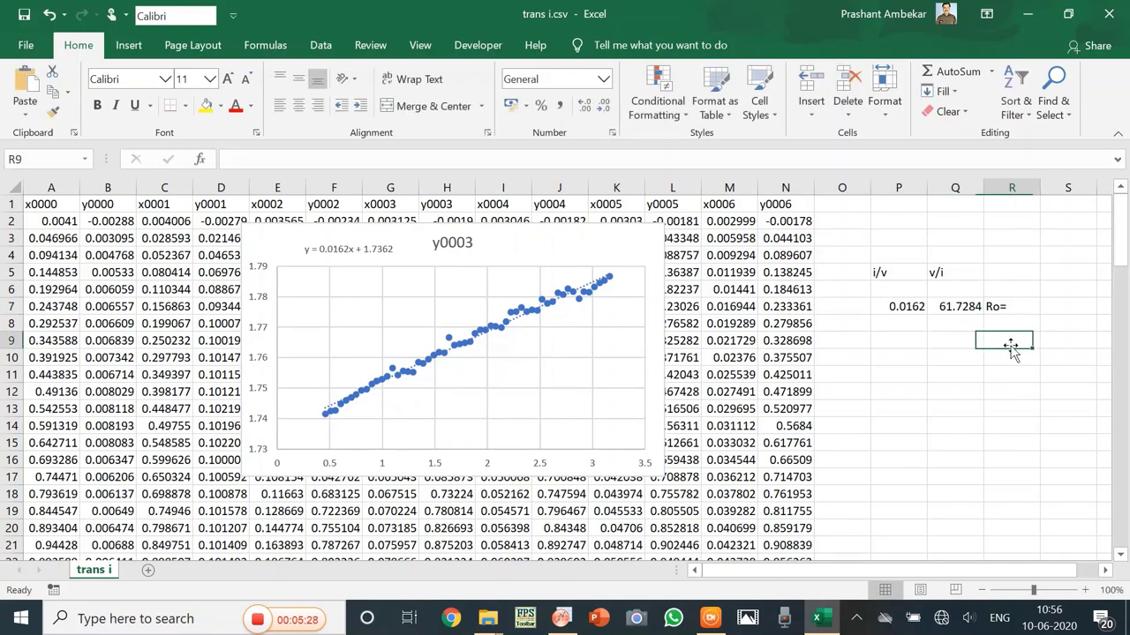
Convert the reciprocal slope to ohms in cell S7 with the formula =Q7*1000.
left_click(1055, 305)
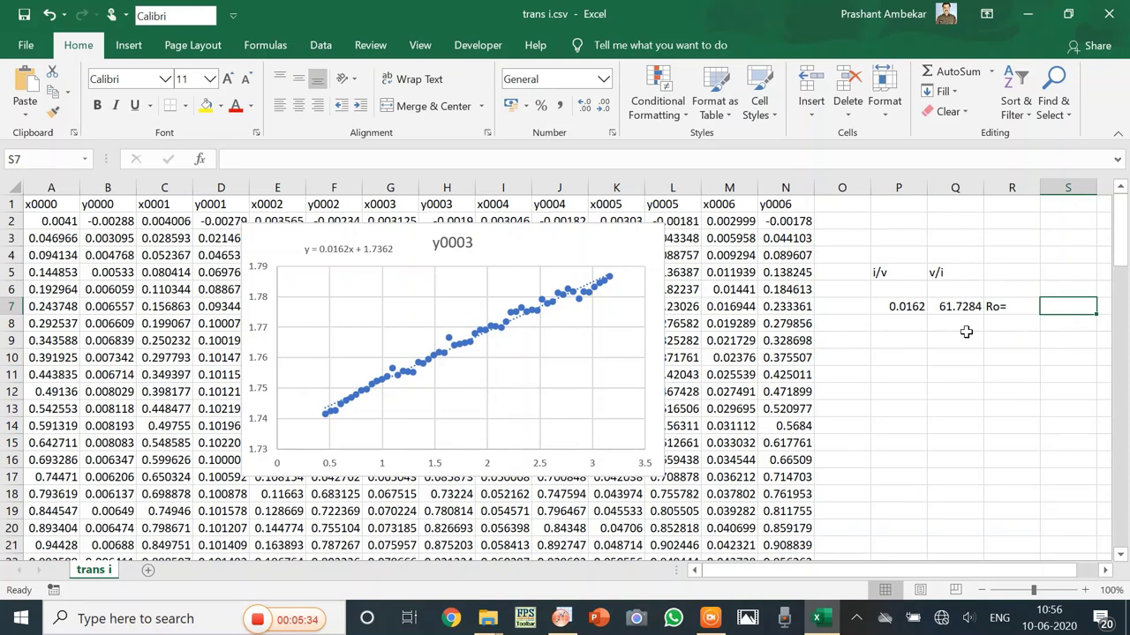
type("=")
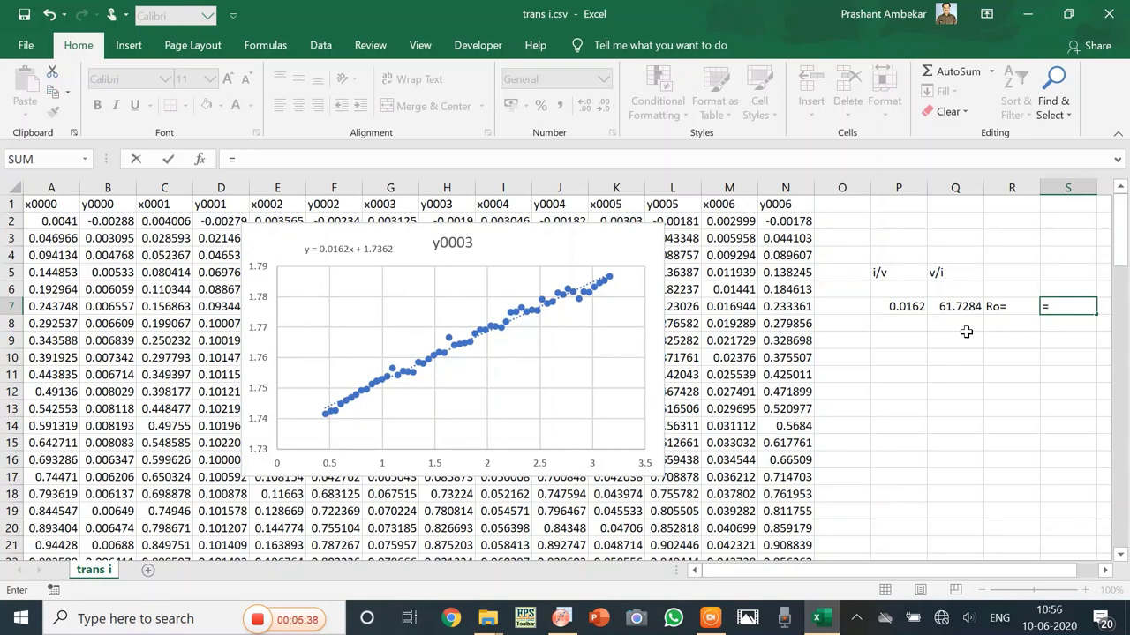
type("q7*")
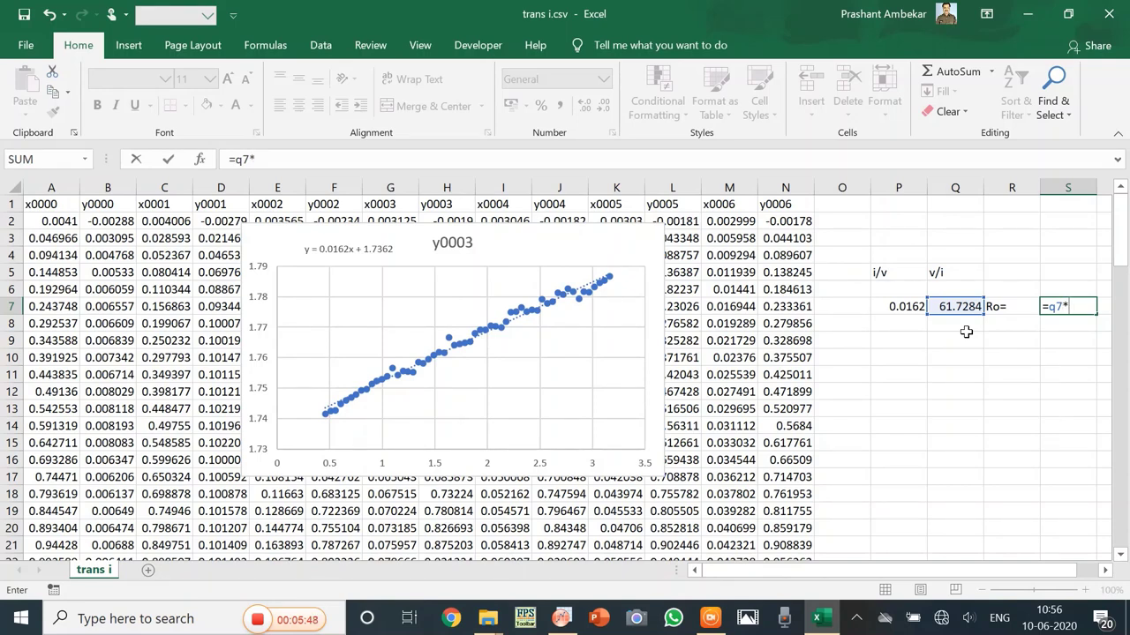
type("000")
key("Return")
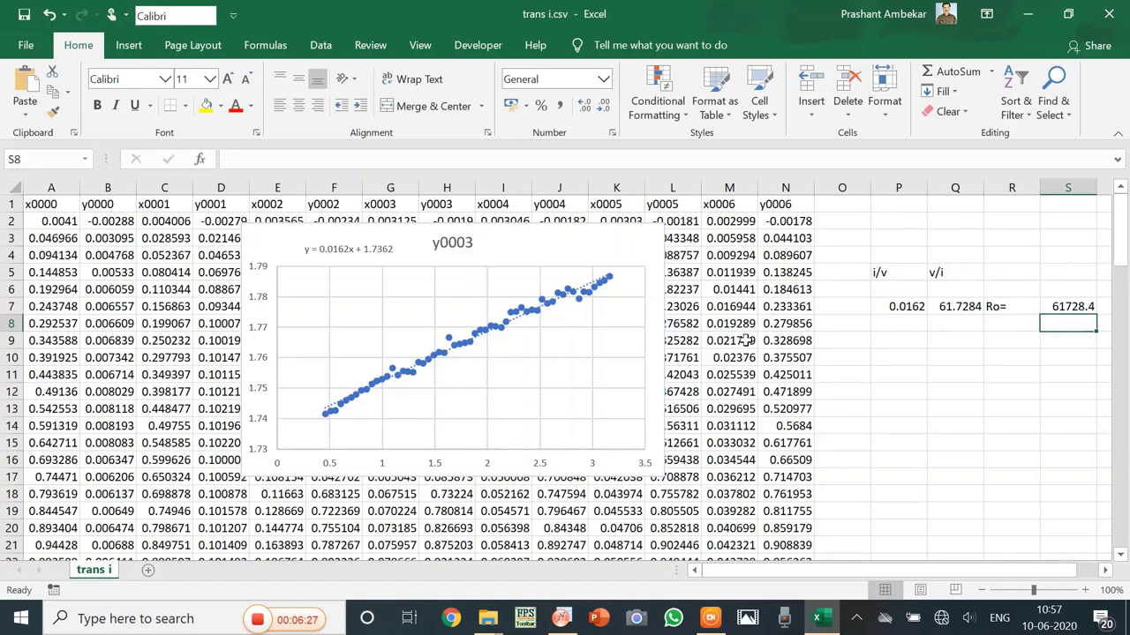
left_click_drag(636, 237, 578, 267)
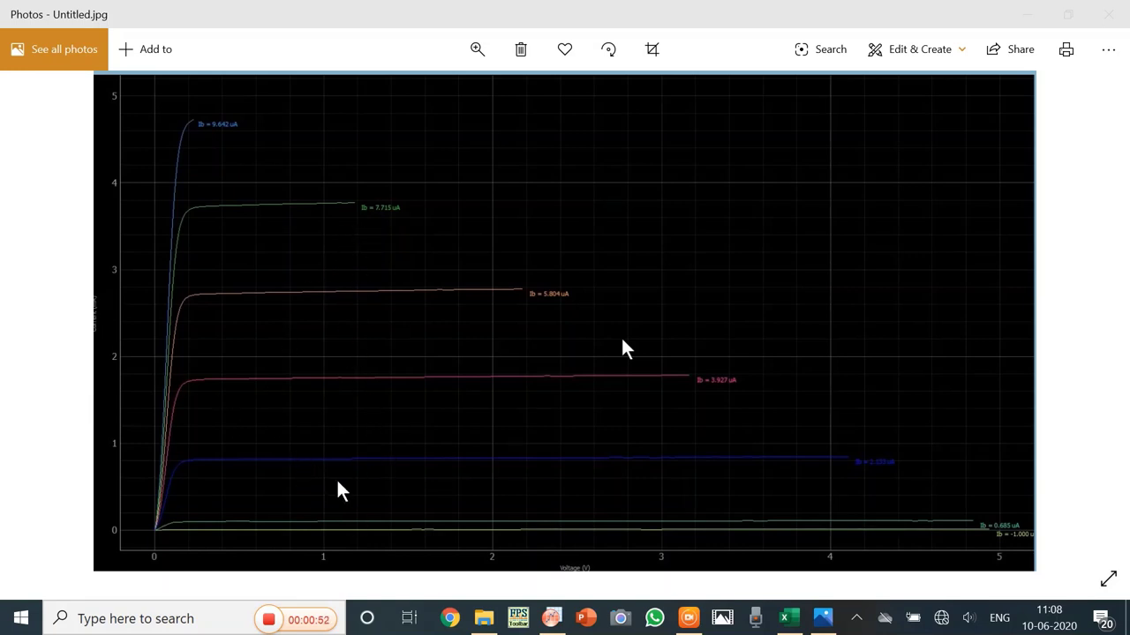
Switch from the Photos curve image back to Excel and enter 0.685 in cell P23 and 0.102578 in cell Q23.
left_click(1028, 15)
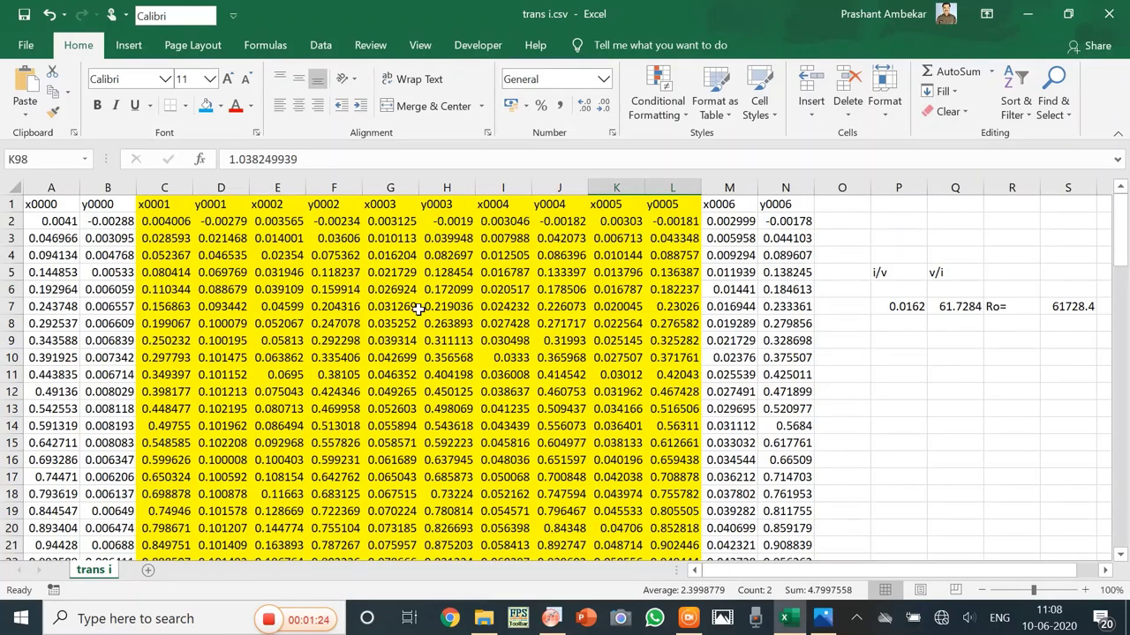
left_click_drag(1124, 227, 1126, 298)
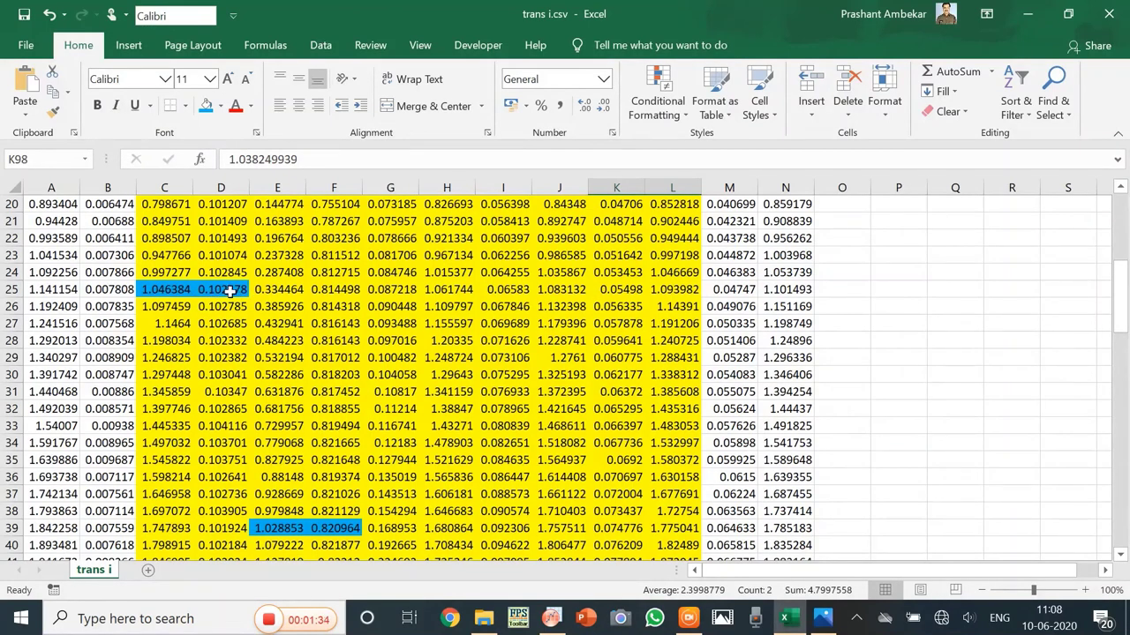
left_click(887, 254)
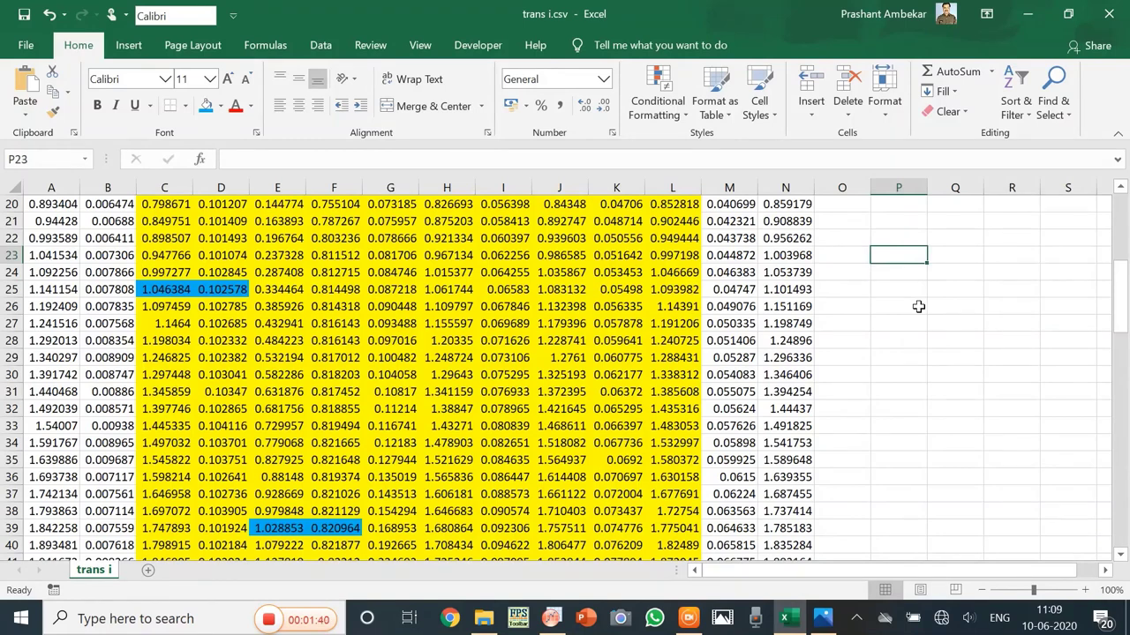
type(".685")
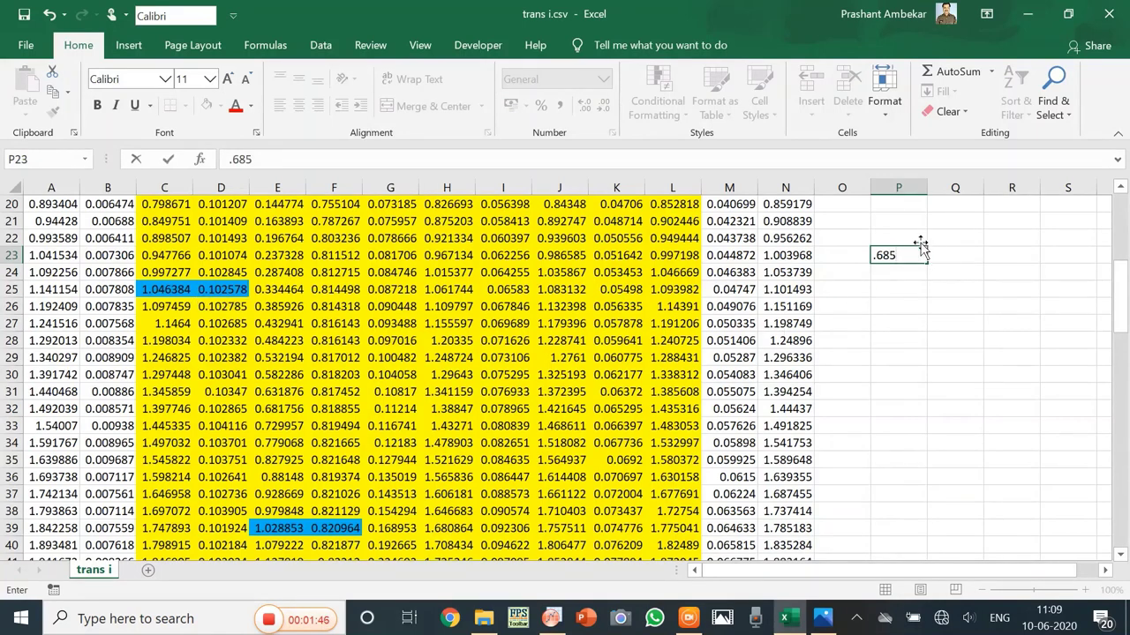
left_click(947, 256)
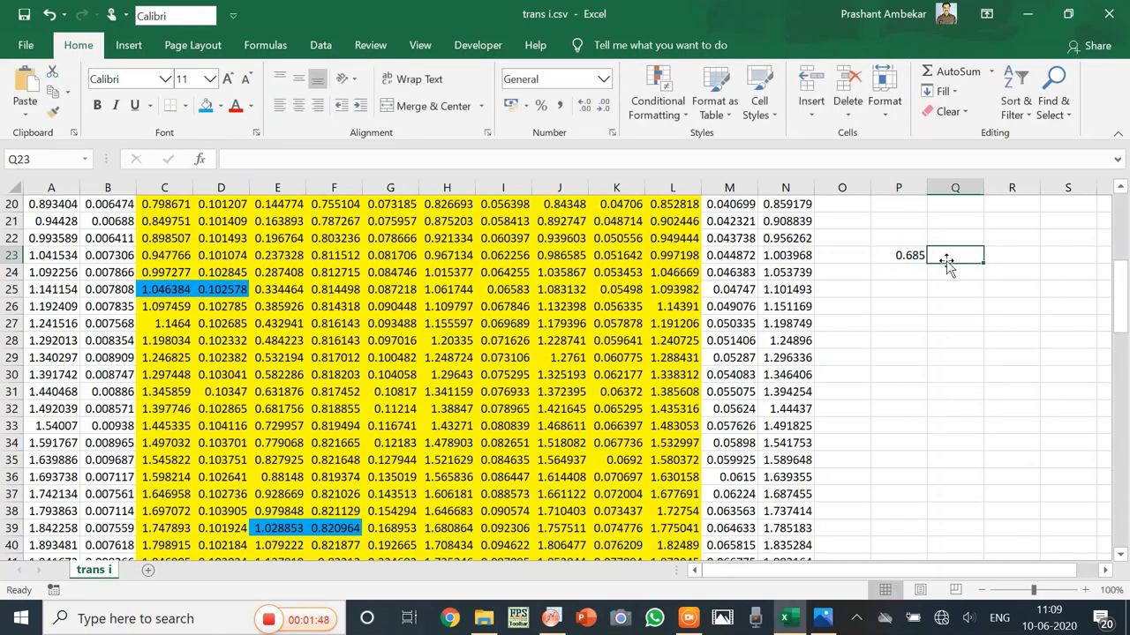
type(".1025")
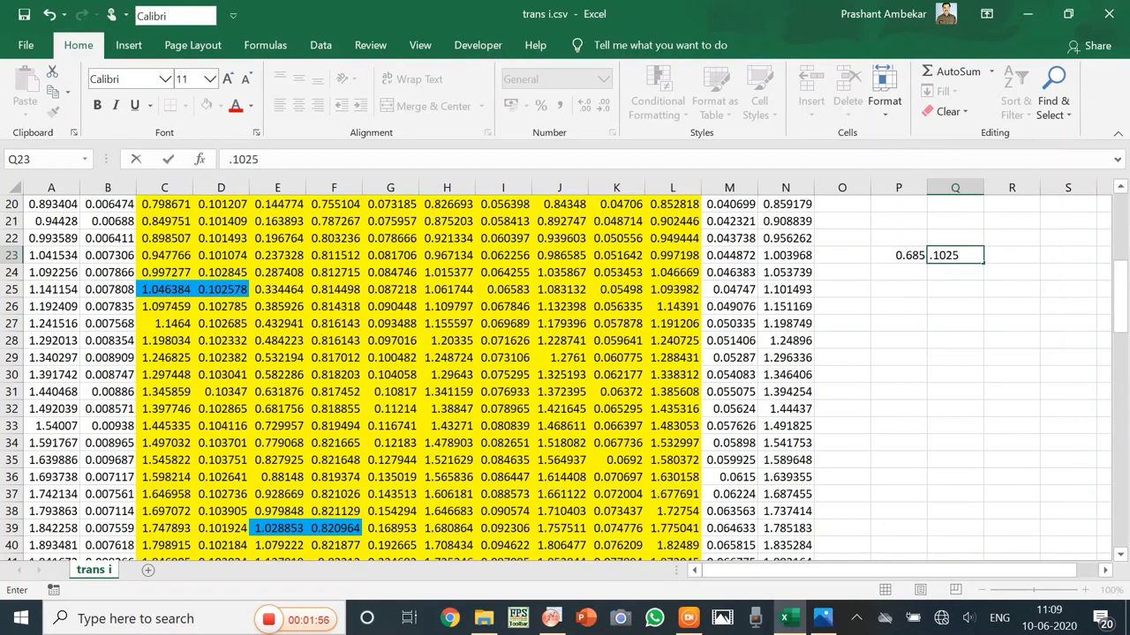
type("78")
Head the new two-column table with "ib" in cell P22 and "ic" in cell Q22.
left_click(911, 237)
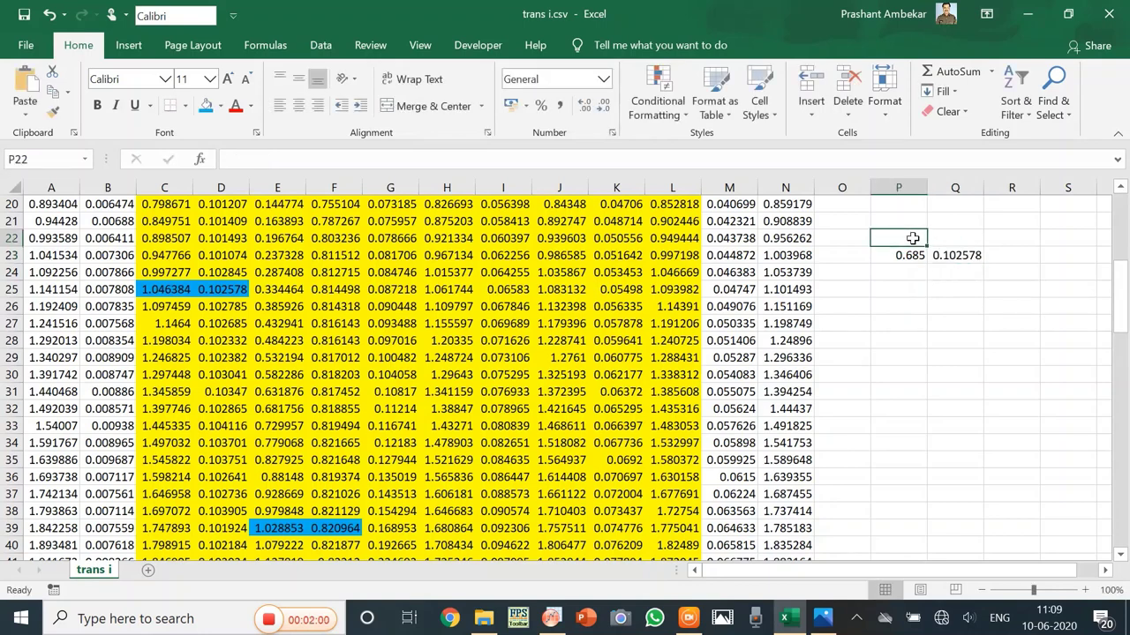
type("ib")
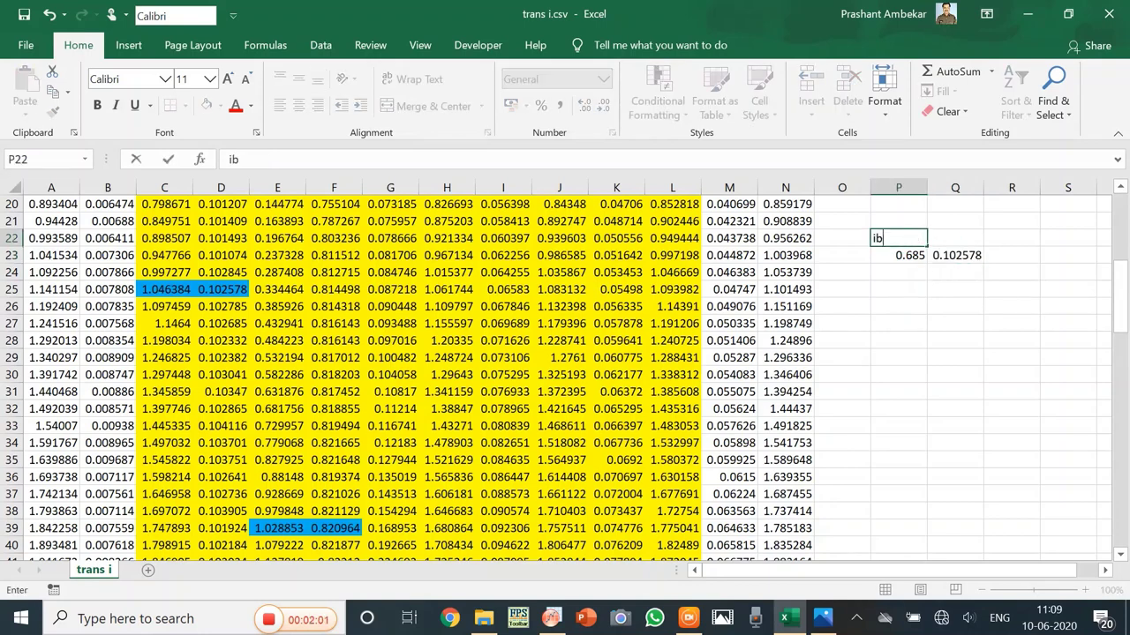
left_click(972, 237)
type("ic")
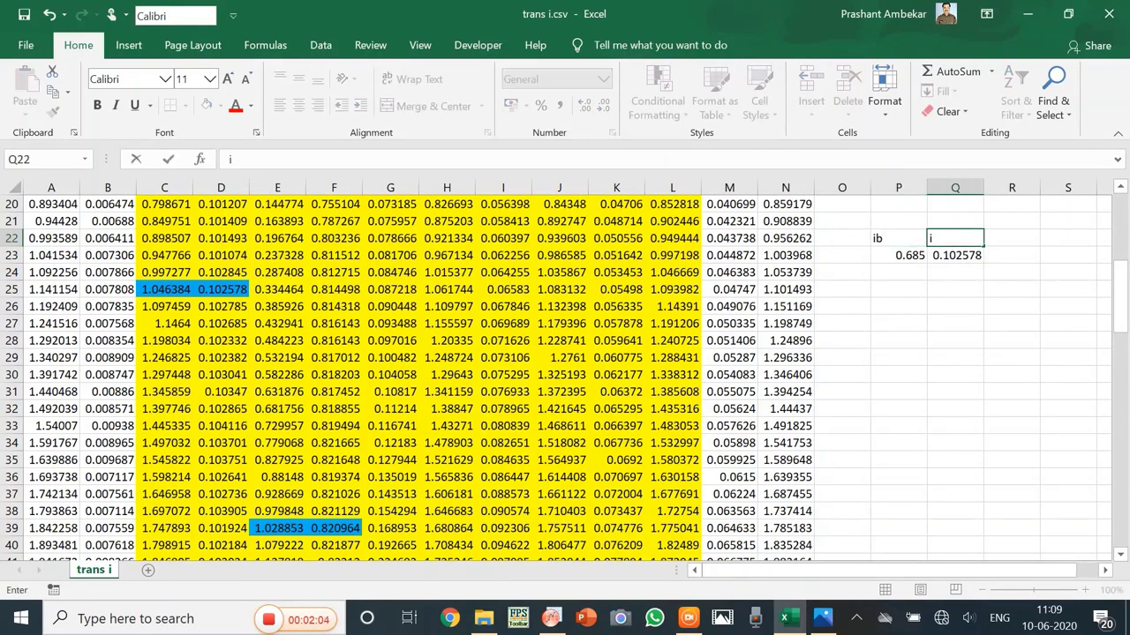
Fill the remaining base currents in the ib column, P24 to P27, with 2.133, 3.927, 5.804 and 7.715.
left_click(905, 272)
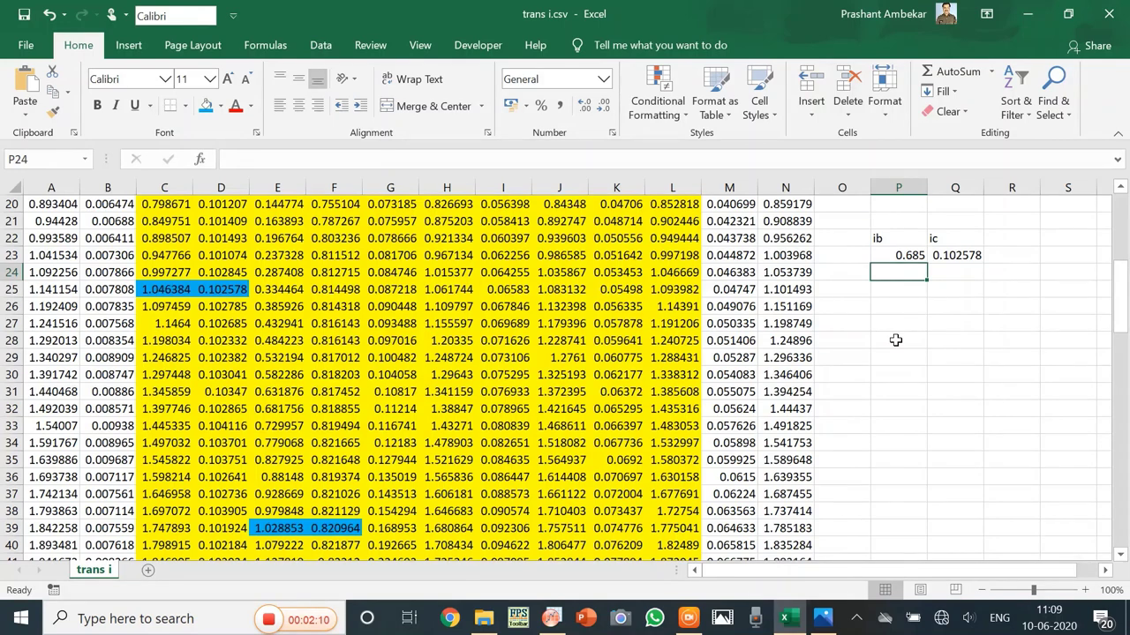
type("2")
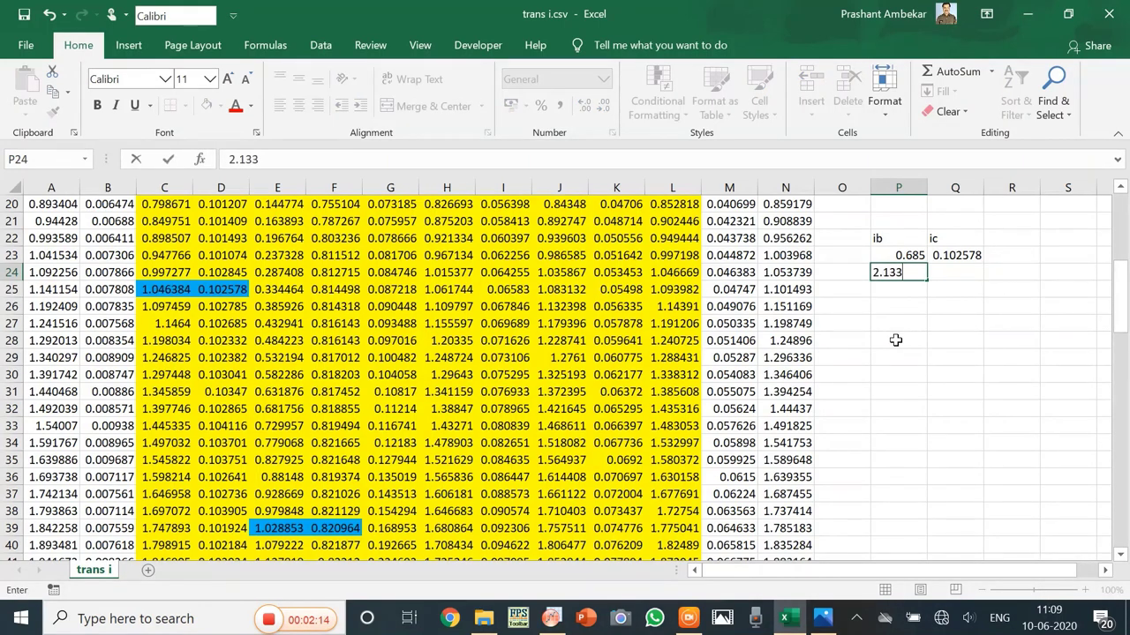
type(".133")
key("Return")
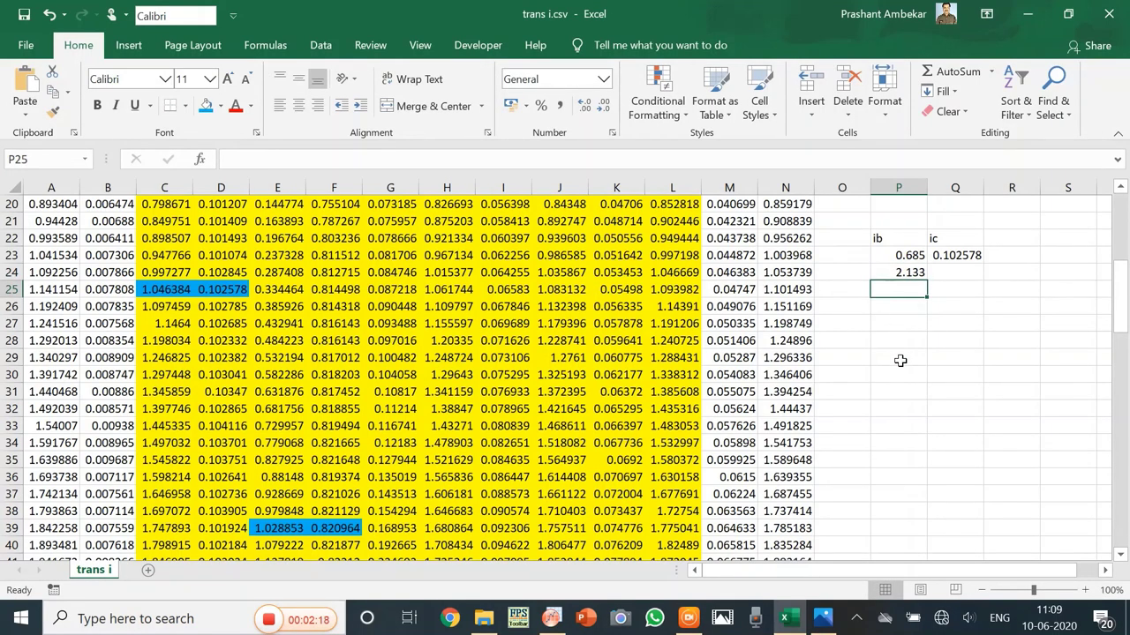
type("3.92")
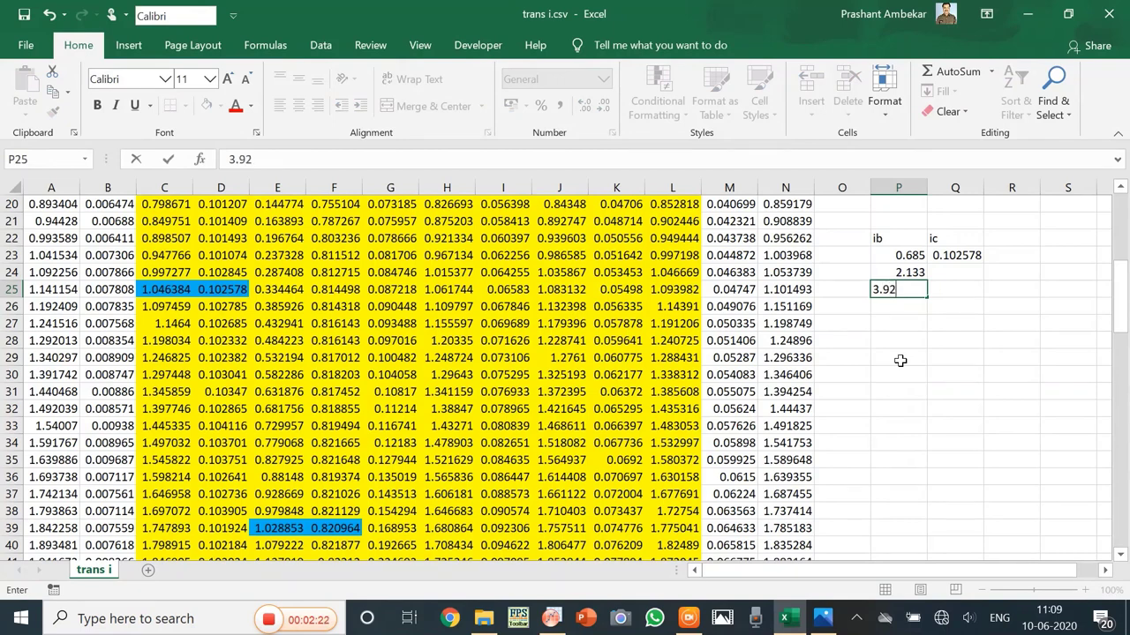
type("7")
left_click(891, 308)
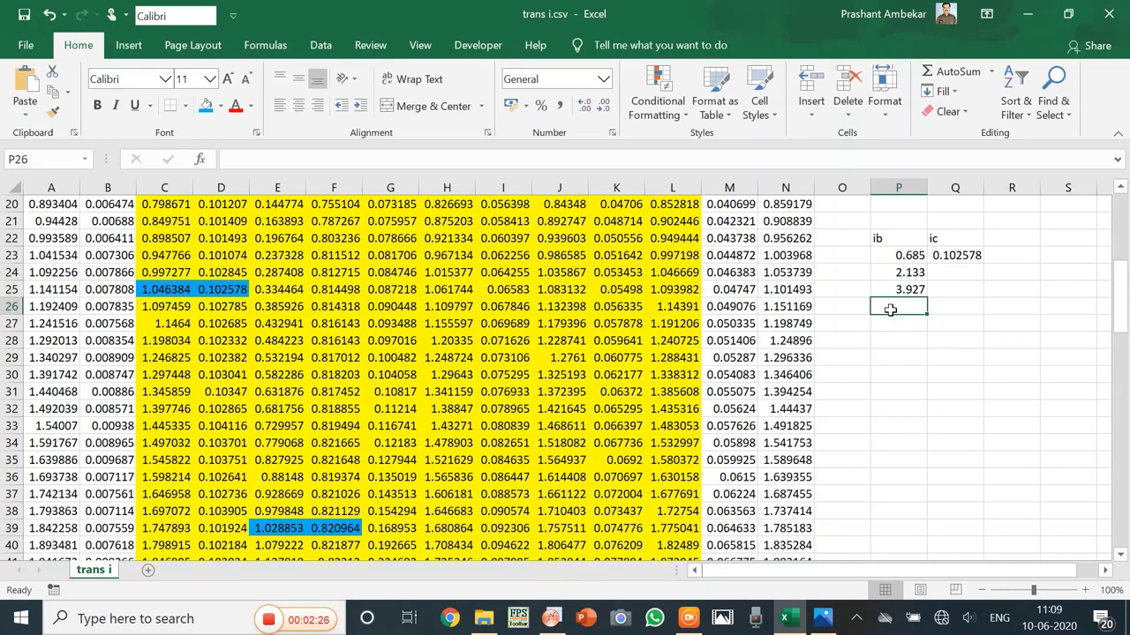
type("5")
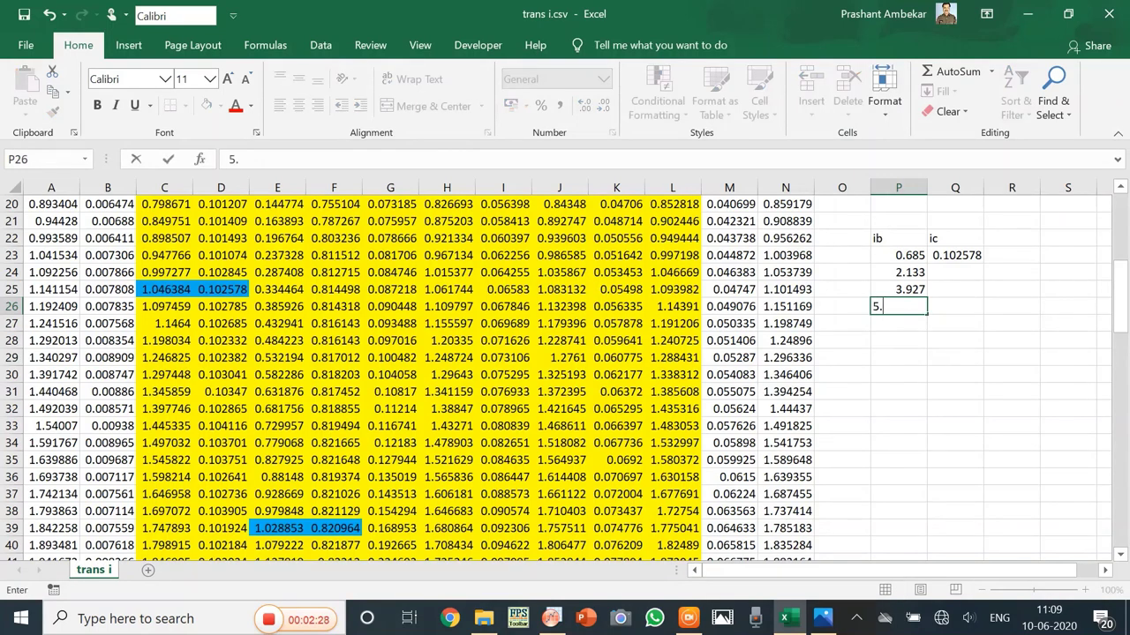
type(".804")
left_click(892, 324)
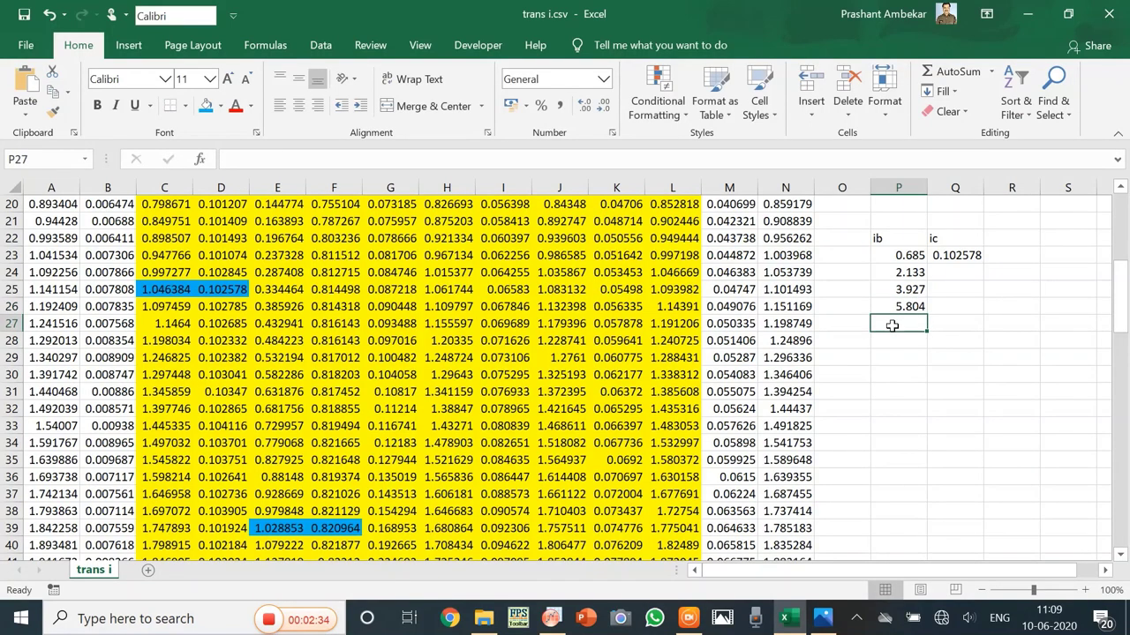
type("7.715")
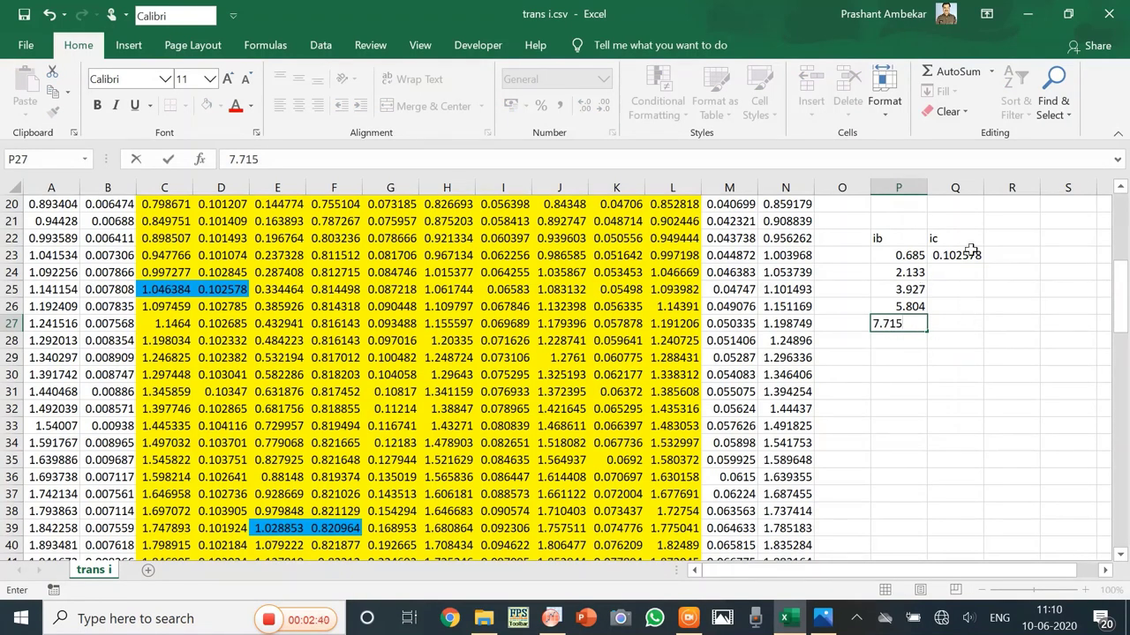
left_click(952, 272)
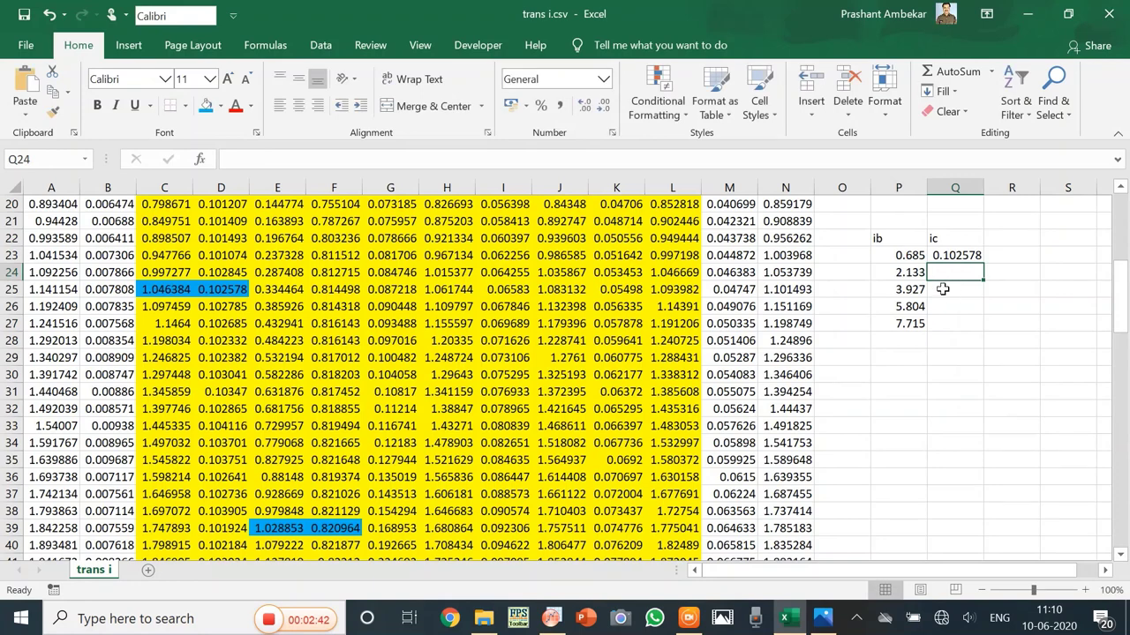
Copy the blue-highlighted y0002 value from cell F39 into cell Q24 of the ic column.
left_click(343, 528)
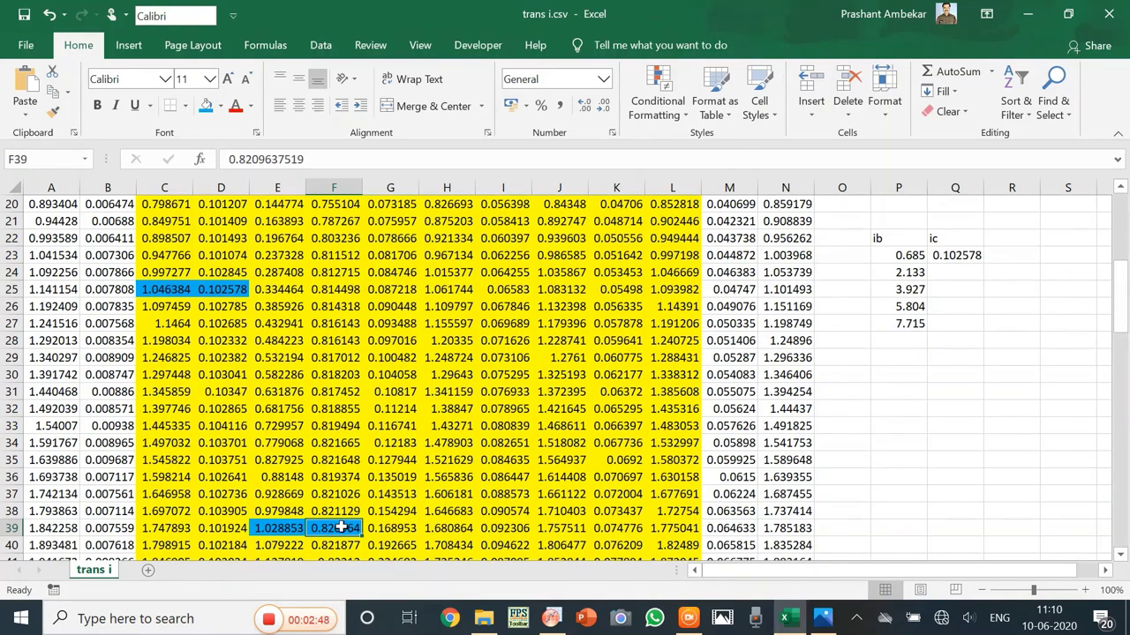
key("ctrl+c")
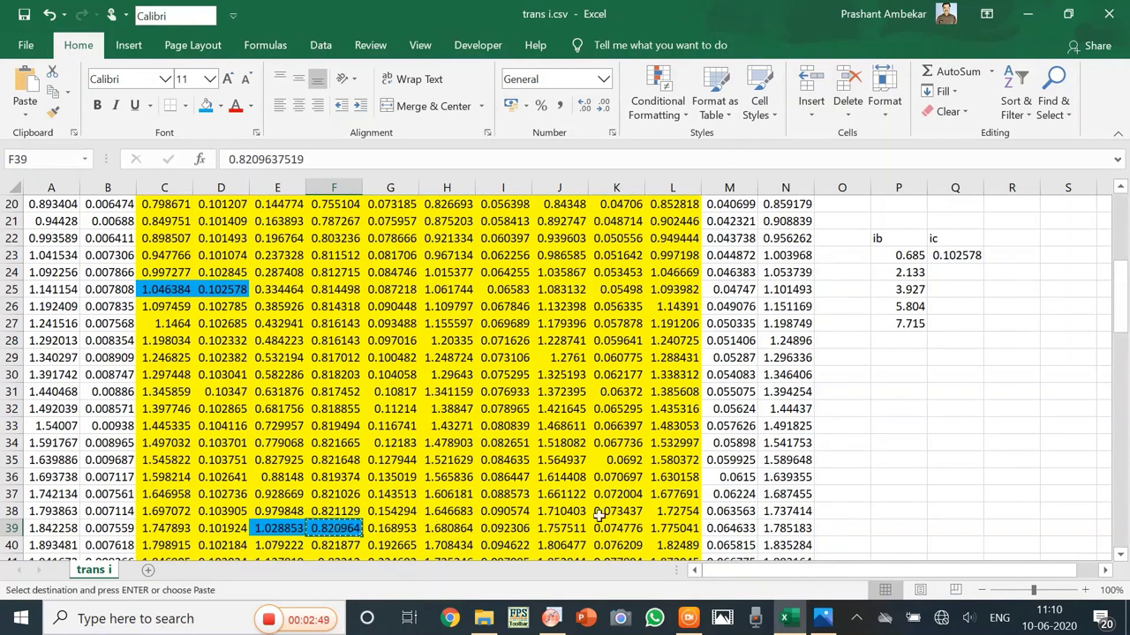
right_click(944, 272)
left_click(796, 269)
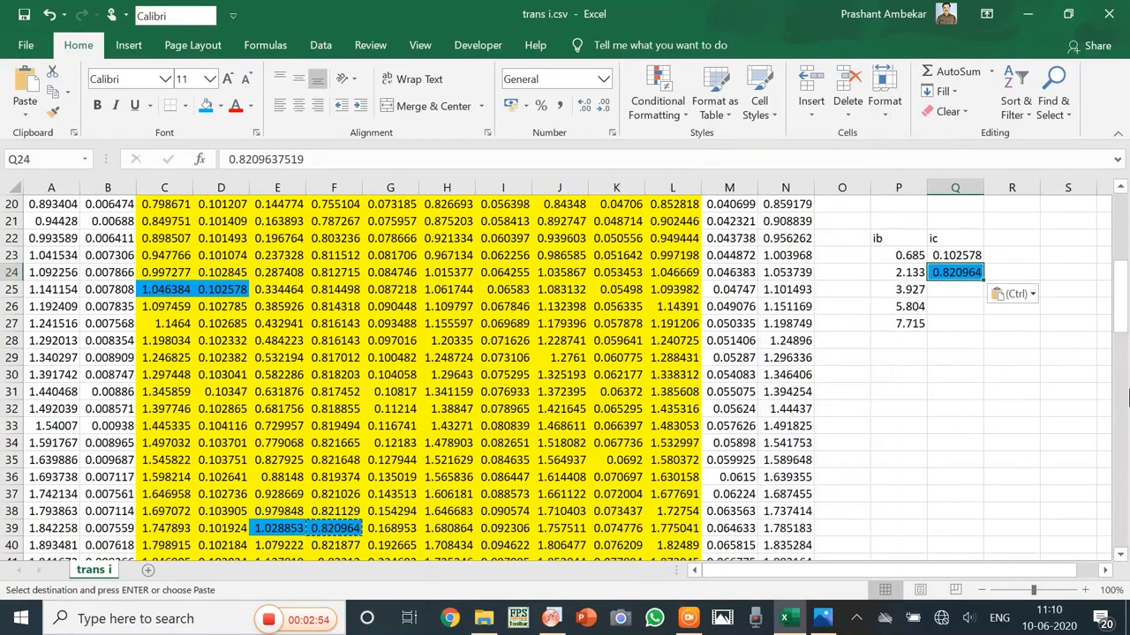
Copy the blue-highlighted y0003 value from cell H58 into cell Q25 of the ic column.
left_click(1121, 554)
left_click(1121, 554)
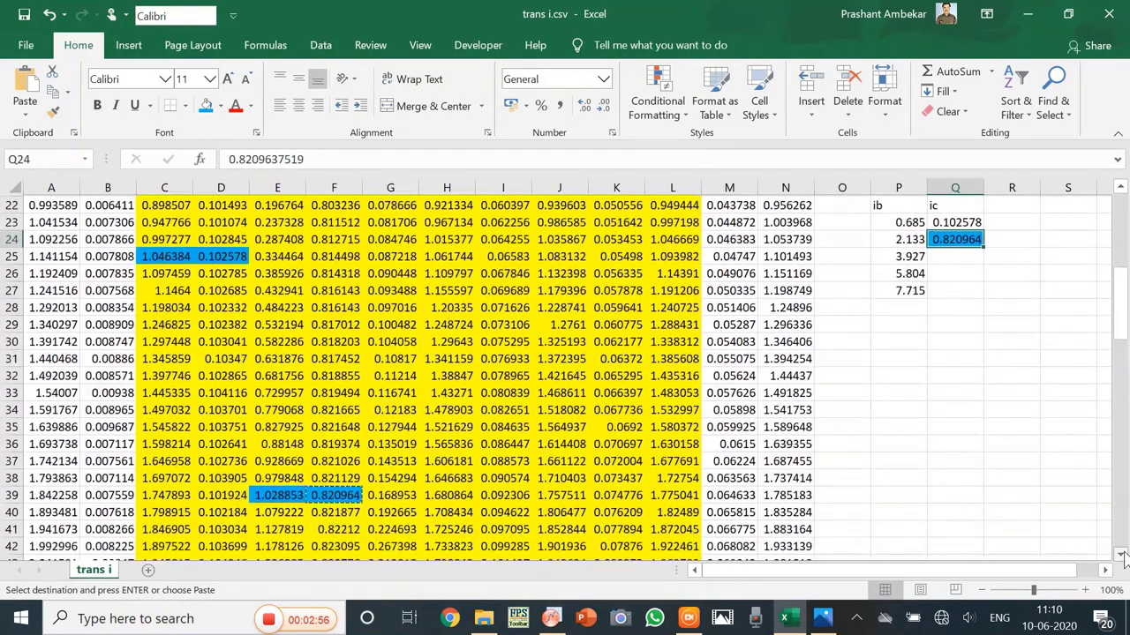
scroll(1121, 554, "down", 2)
left_click_drag(391, 542, 447, 541)
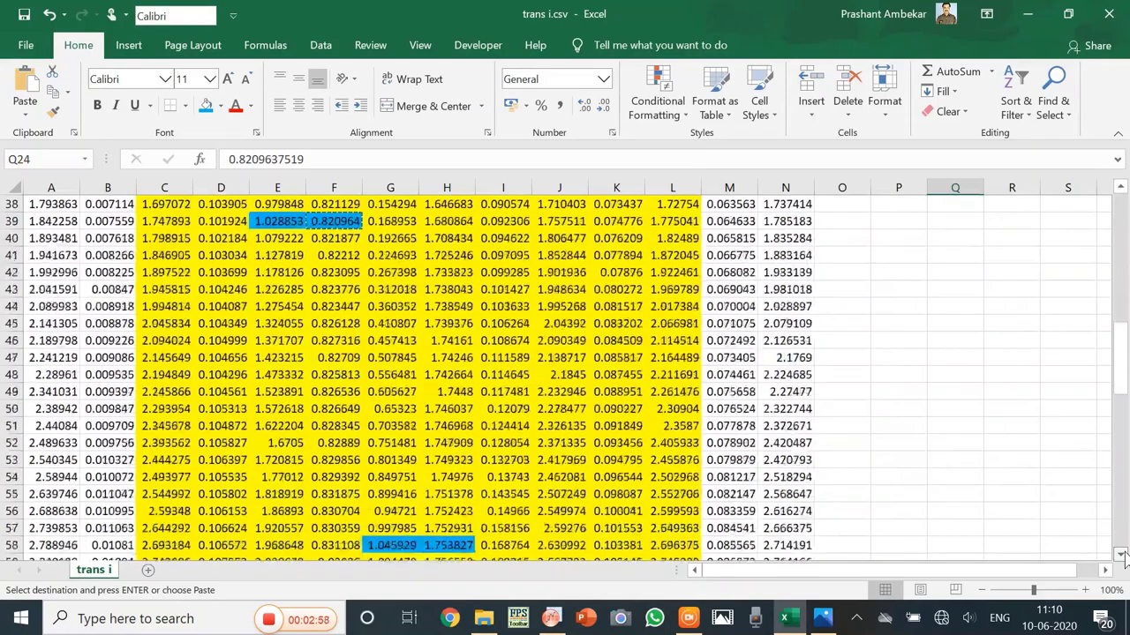
scroll(447, 542, "down", 2)
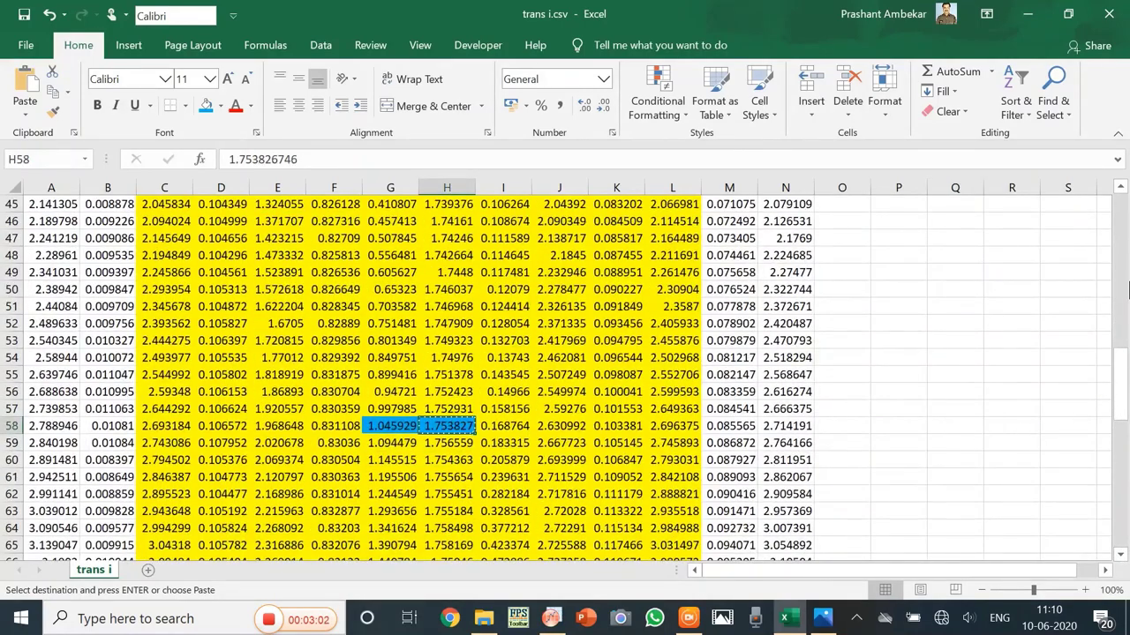
left_click_drag(1125, 410, 1119, 371)
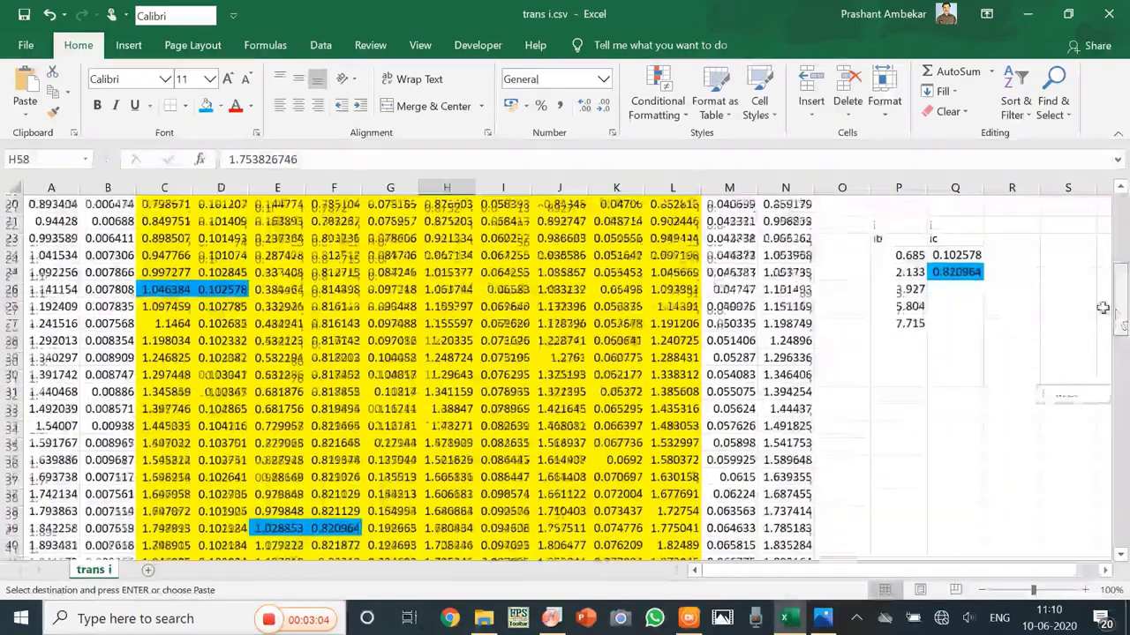
right_click(946, 274)
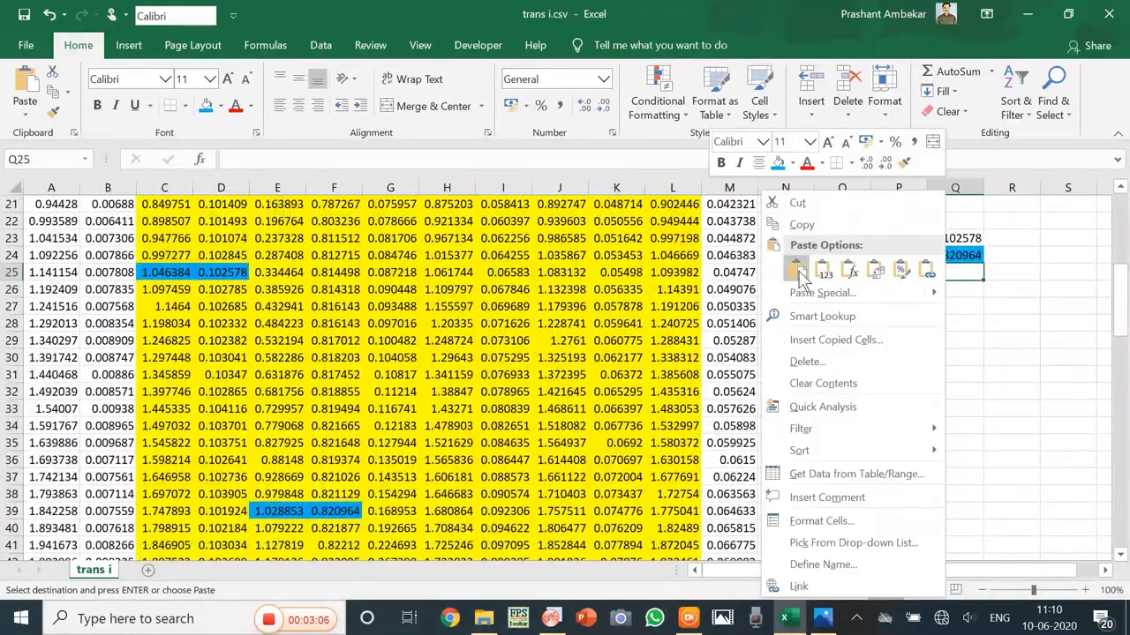
left_click(799, 280)
left_click_drag(1127, 408, 1128, 374)
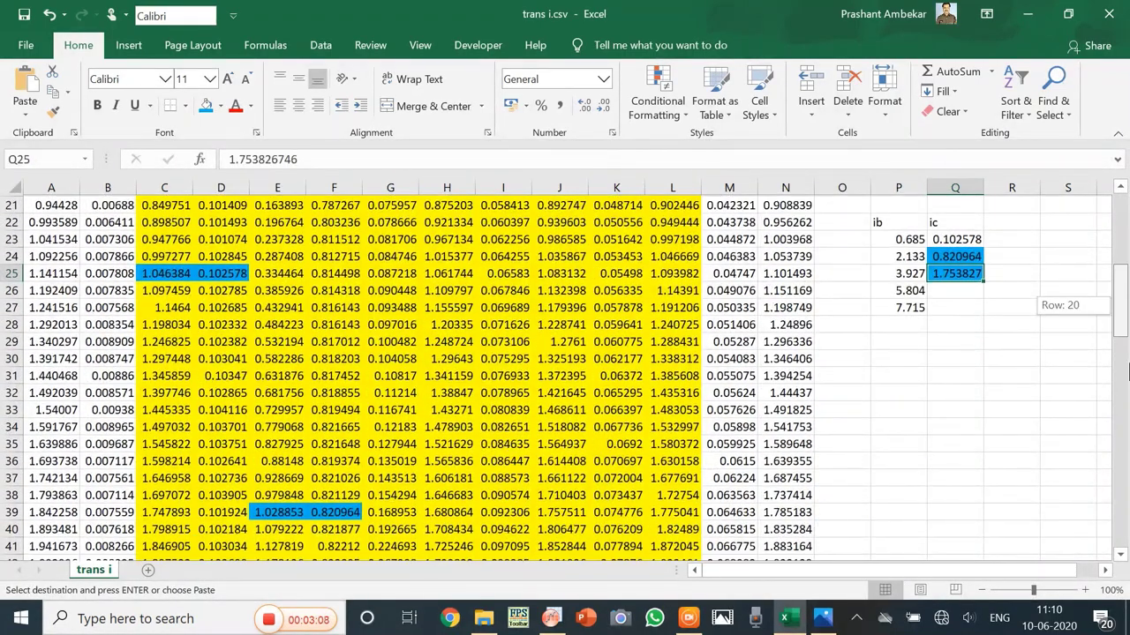
Copy the blue-highlighted collector current from cell J77 into cell Q26 of the ic column.
mouse_move(1127, 422)
left_mouse_down()
mouse_move(1125, 410)
mouse_move(1126, 443)
left_mouse_up()
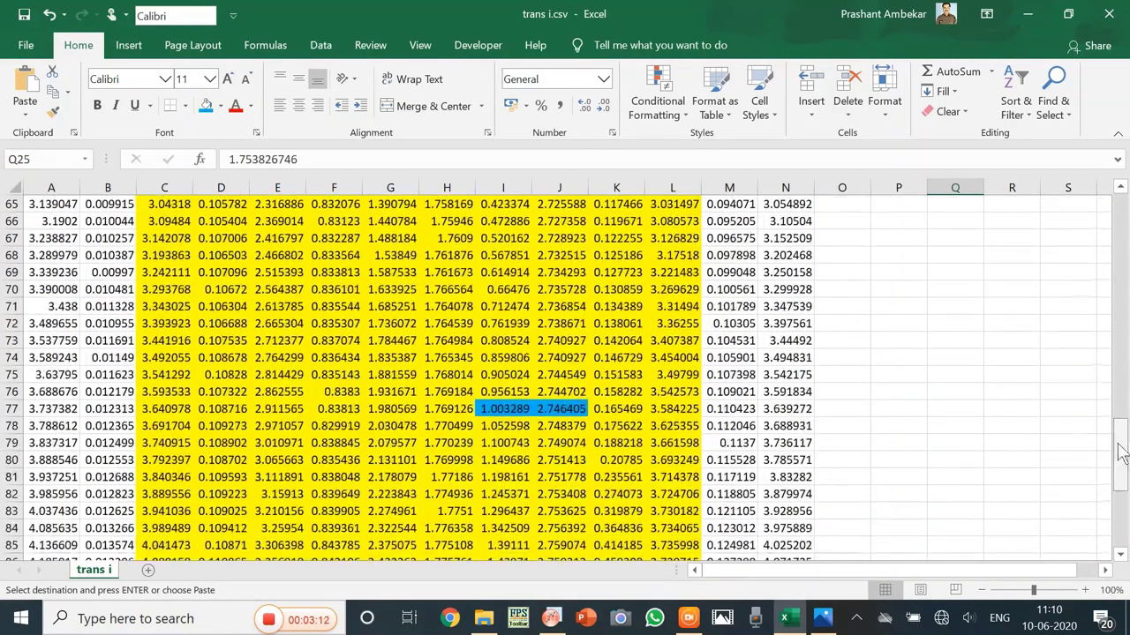
right_click(567, 415)
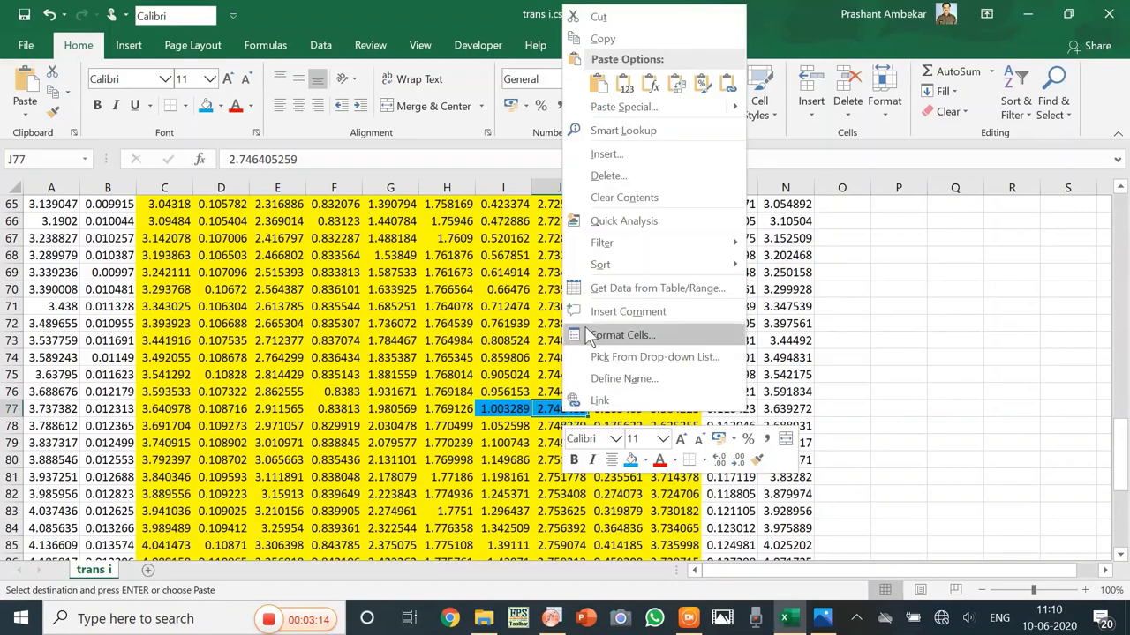
left_click(603, 43)
left_click_drag(1121, 423, 1121, 275)
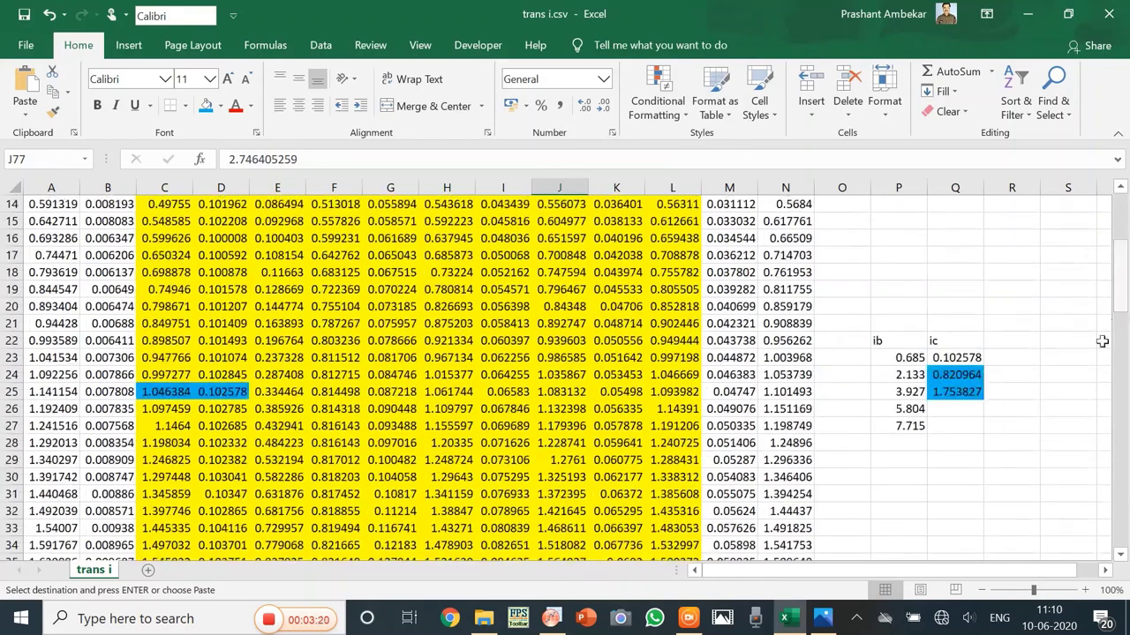
left_click(954, 410)
right_click(955, 410)
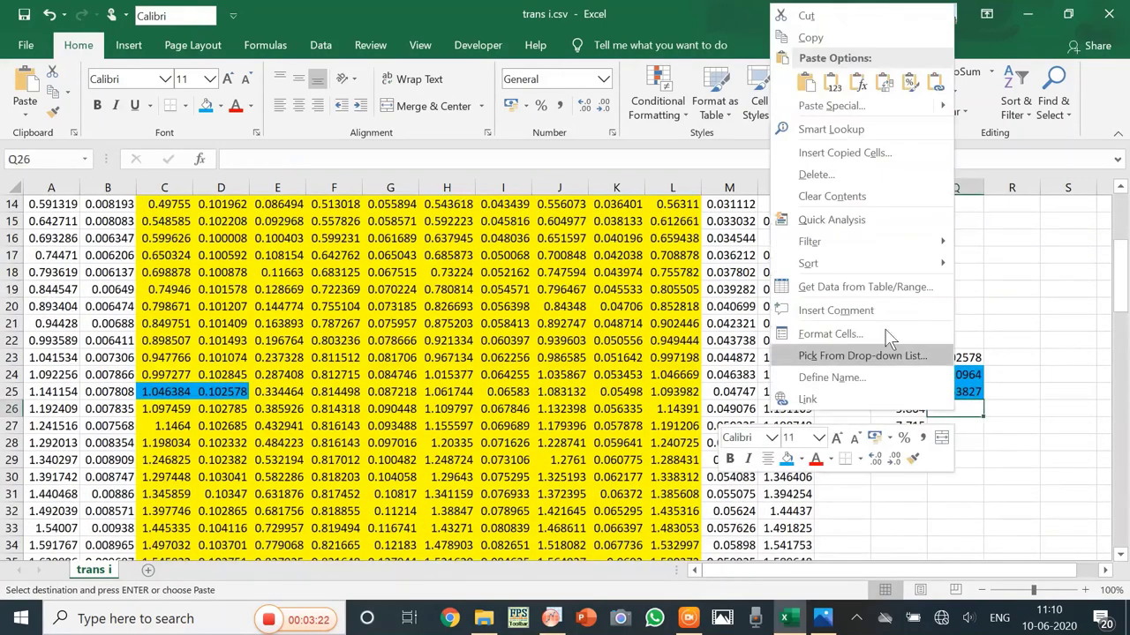
left_click(805, 86)
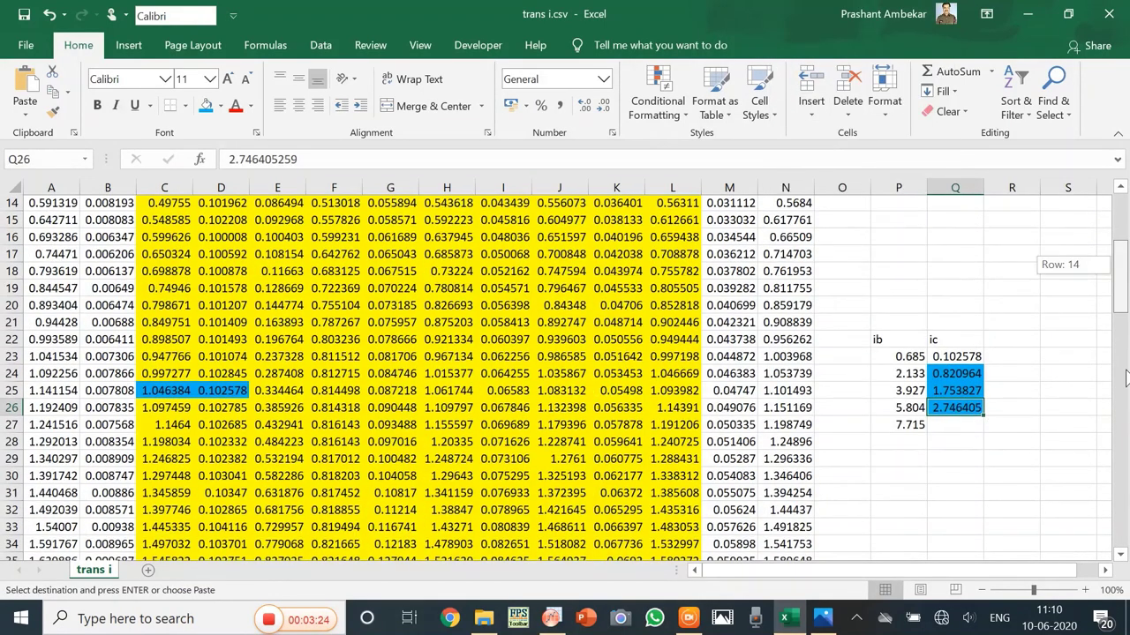
Copy the blue-highlighted collector current from cell L98 into cell Q27 of the ic column.
left_click(1119, 529)
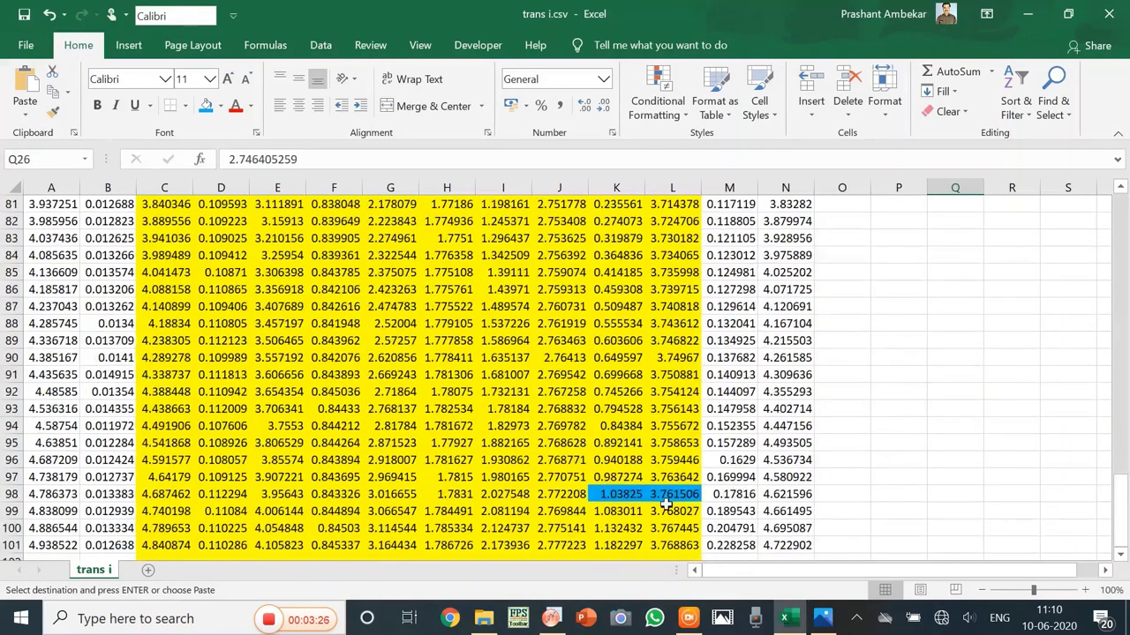
right_click(678, 496)
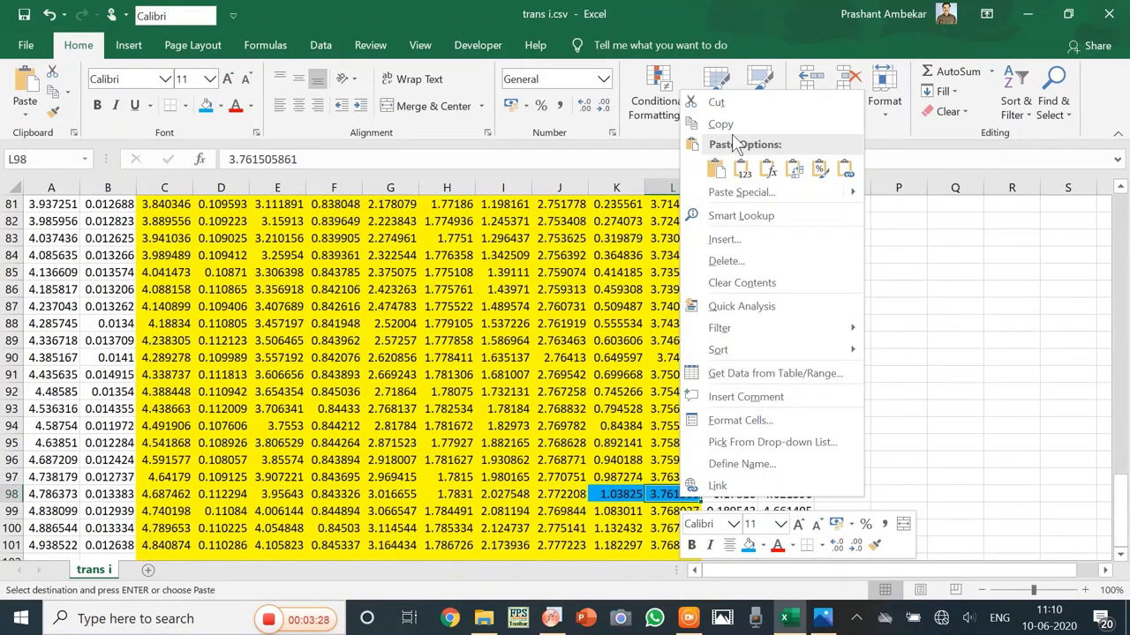
left_click(722, 127)
left_click(1121, 216)
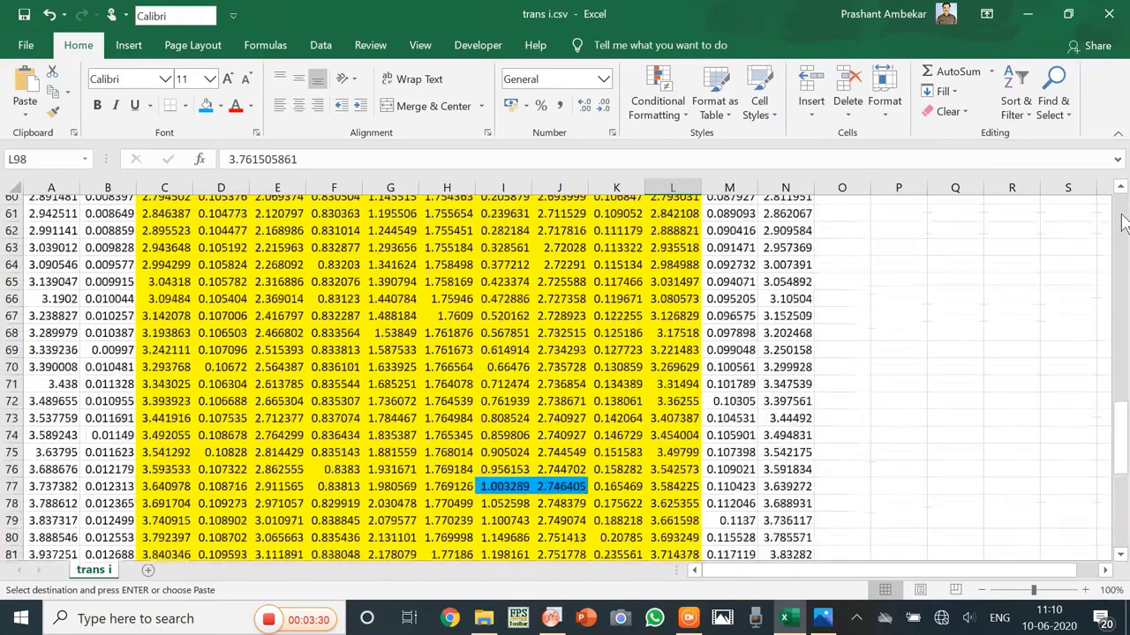
left_click(1121, 216)
left_click(1121, 216)
left_click(962, 357)
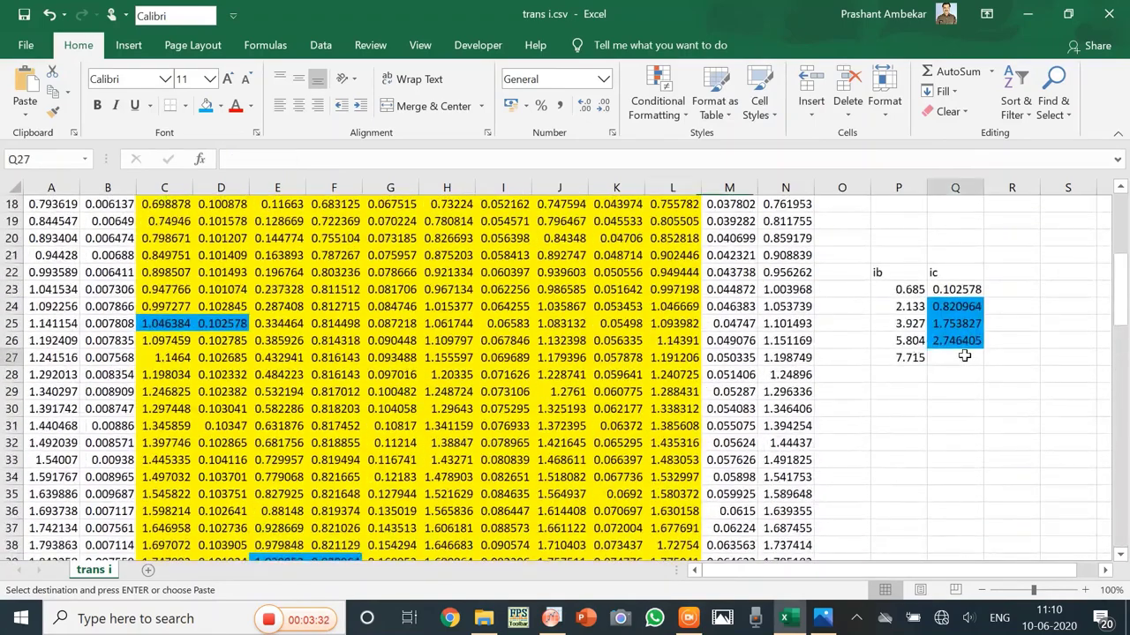
right_click(966, 360)
left_click(815, 269)
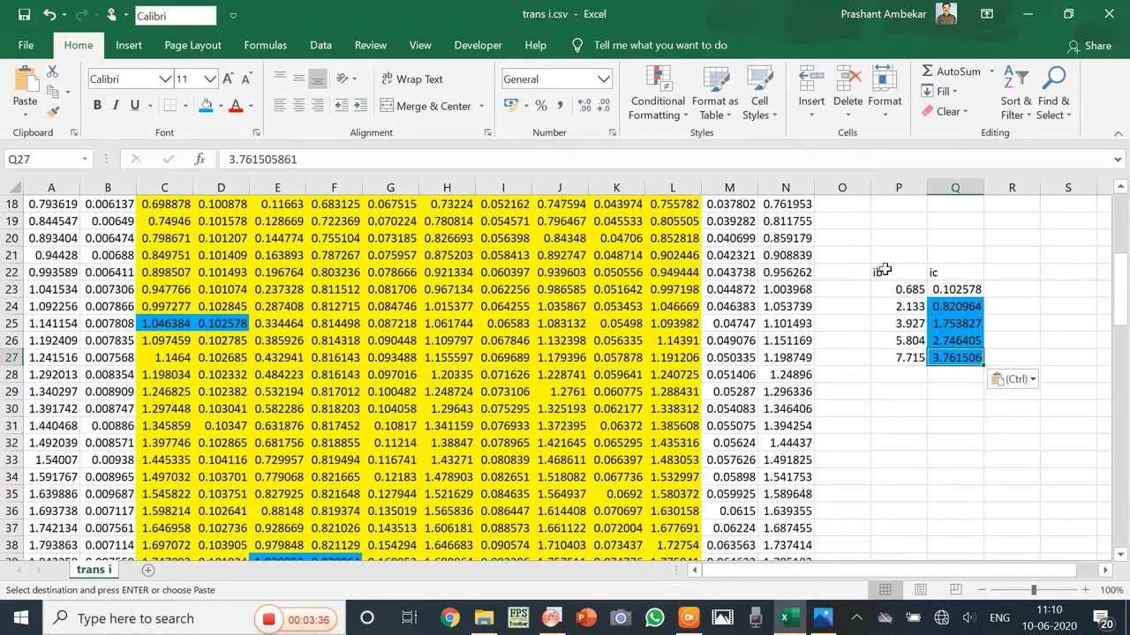
Insert a marker-only scatter chart of the ib and ic table in P22:Q27 and enlarge it slightly.
left_click_drag(887, 271, 949, 359)
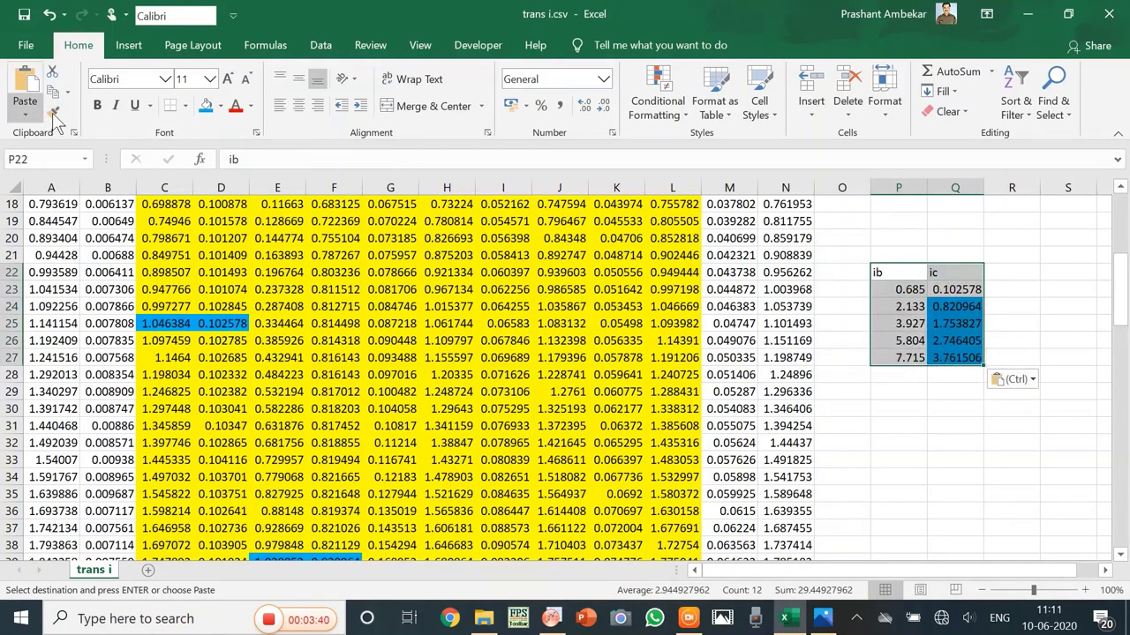
left_click(132, 49)
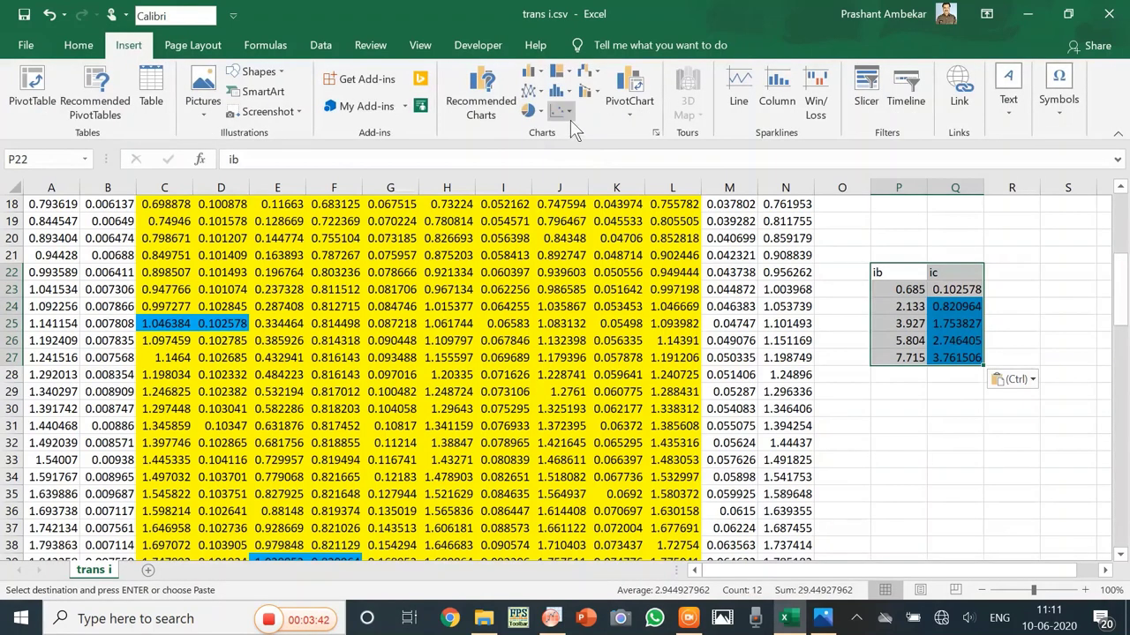
left_click(559, 111)
left_click(575, 172)
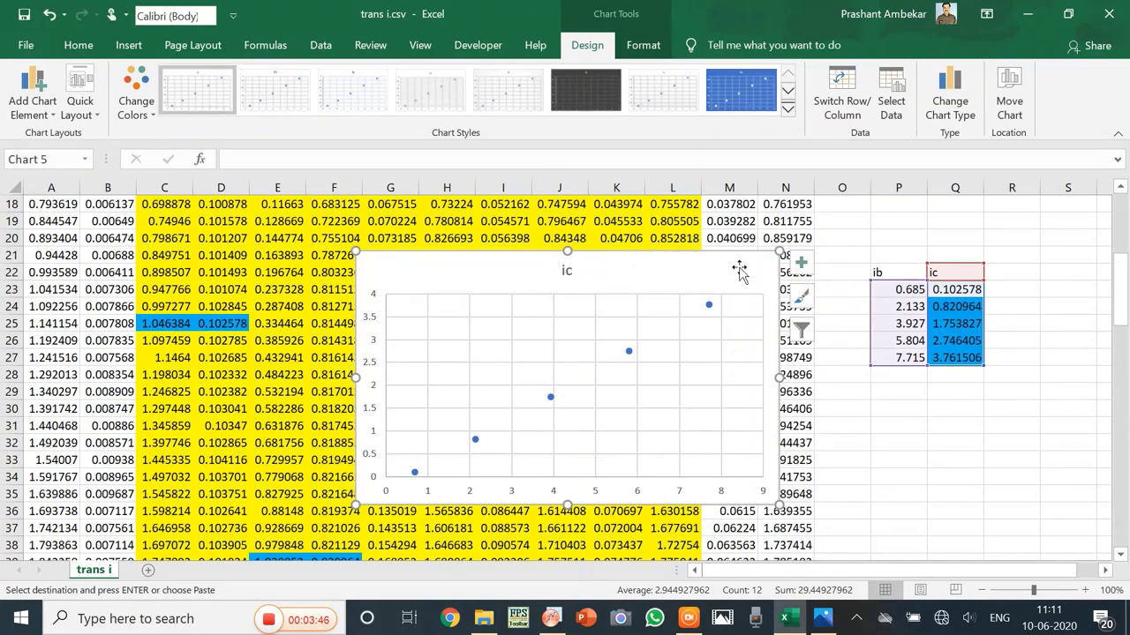
left_click_drag(777, 255, 796, 197)
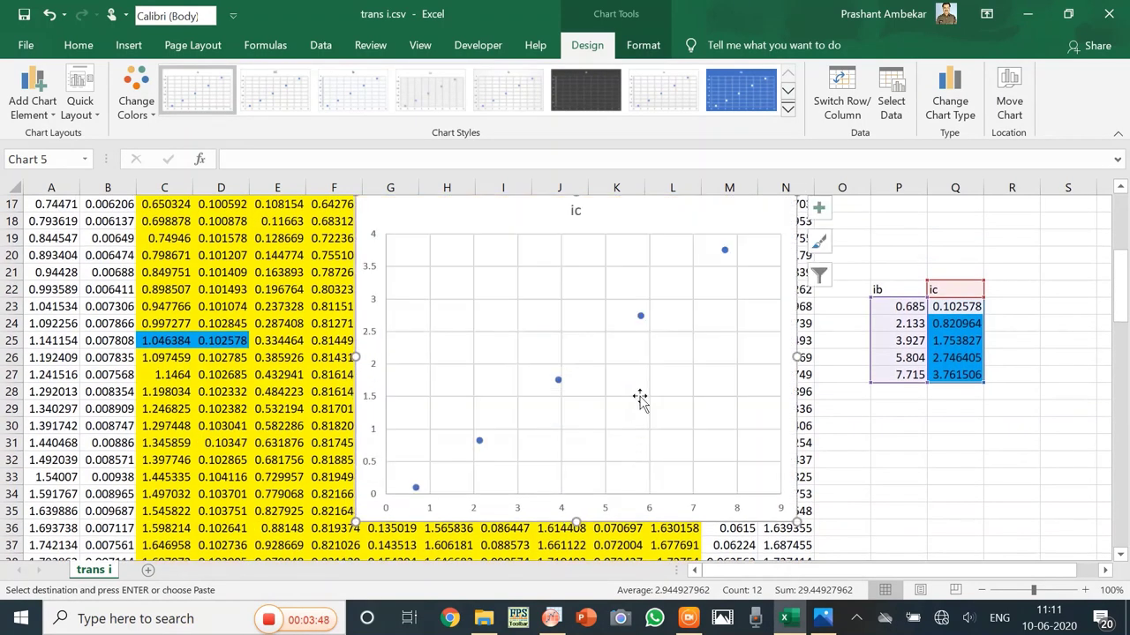
Add a linear trendline to the ic series in the new scatter chart.
right_click(639, 316)
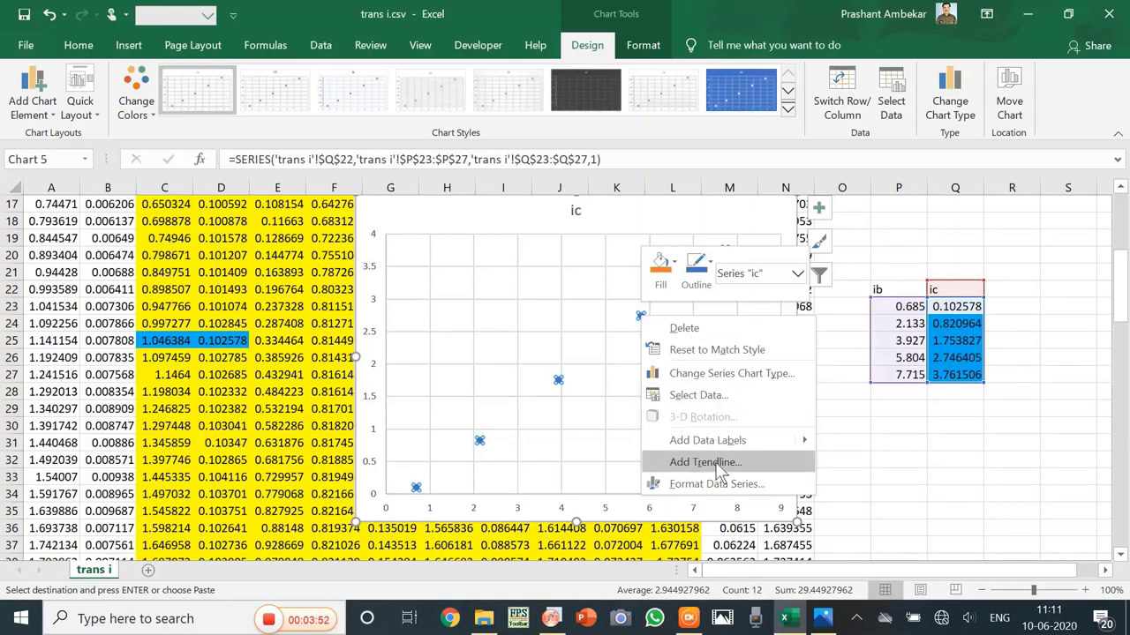
key("Escape")
key("Escape")
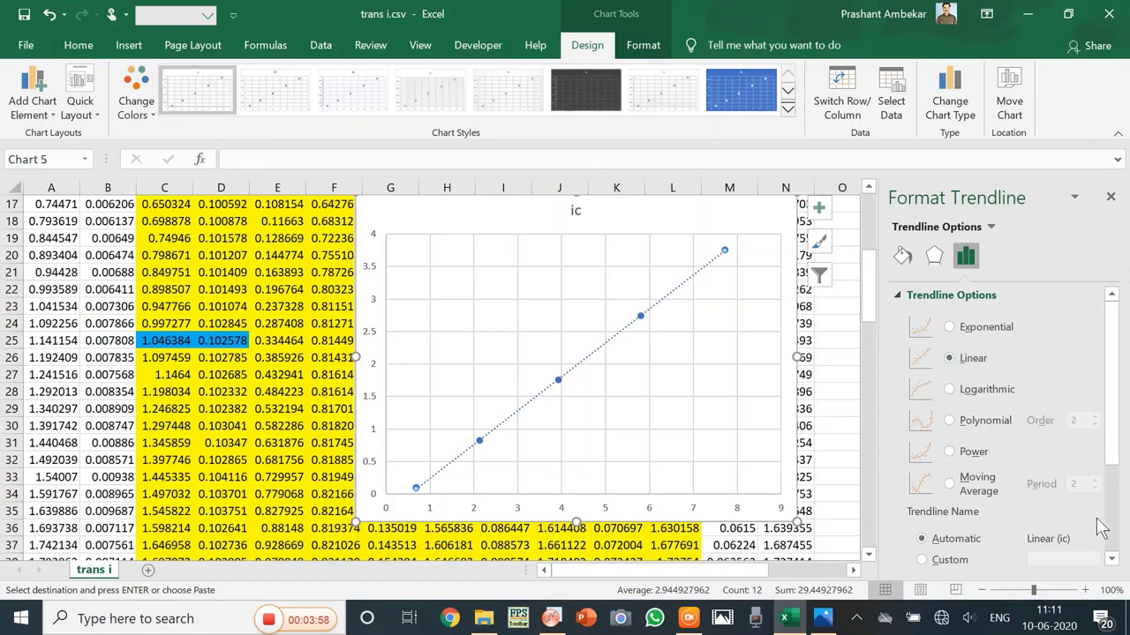
Display the trendline's equation on the chart and move its label above the plot area, clear of the data points.
scroll(1111, 558, "down", 5)
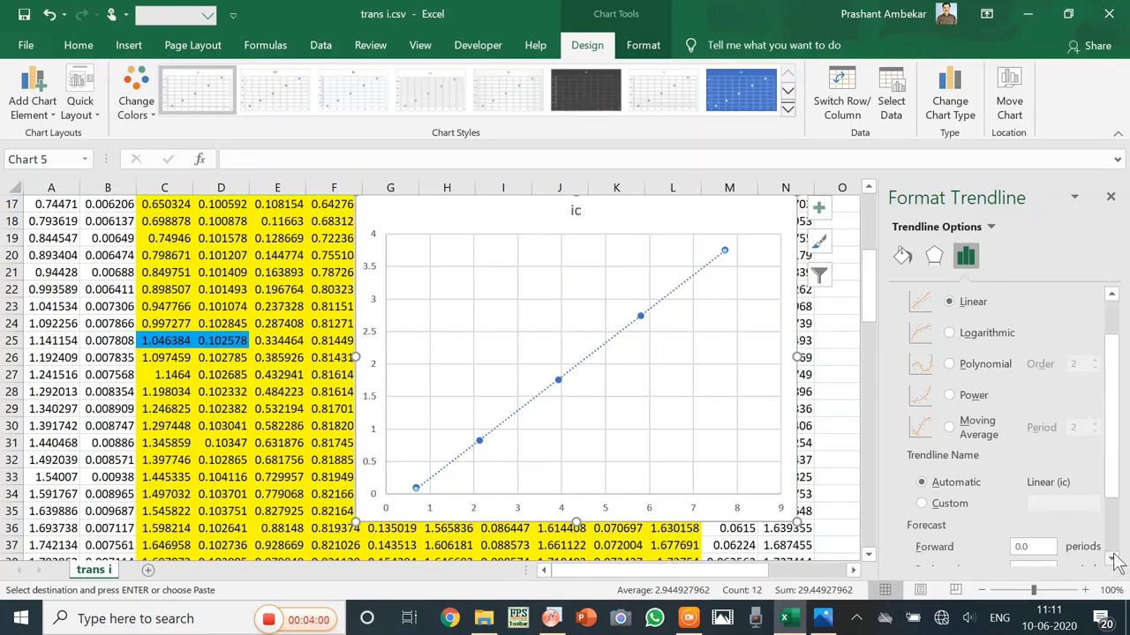
scroll(1116, 562, "down", 2)
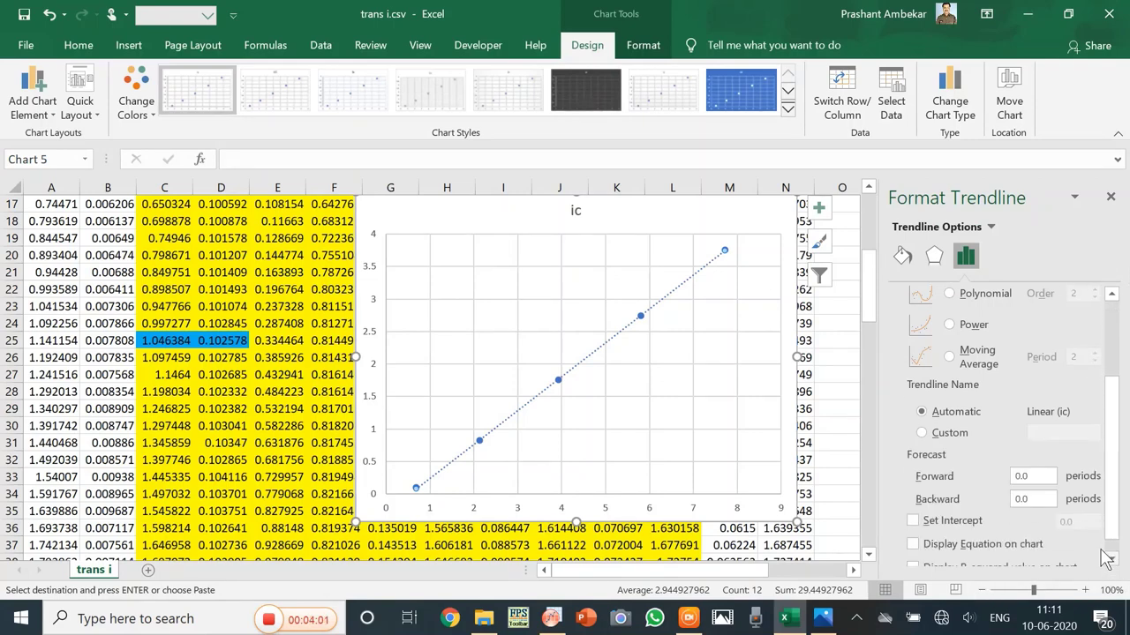
left_click(946, 545)
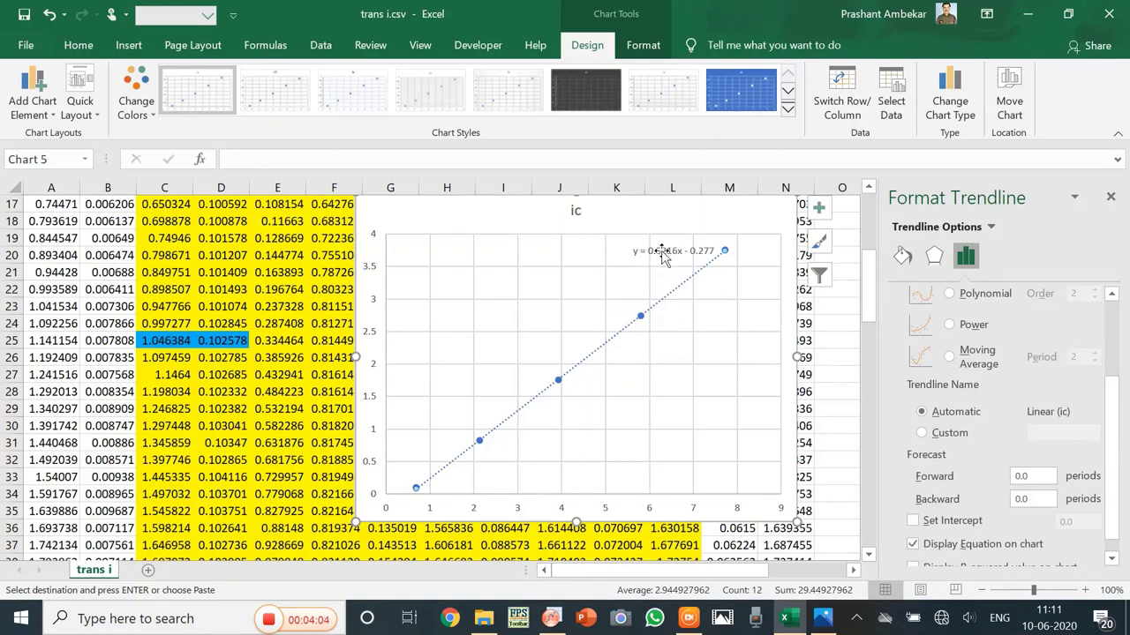
left_click_drag(664, 252, 684, 222)
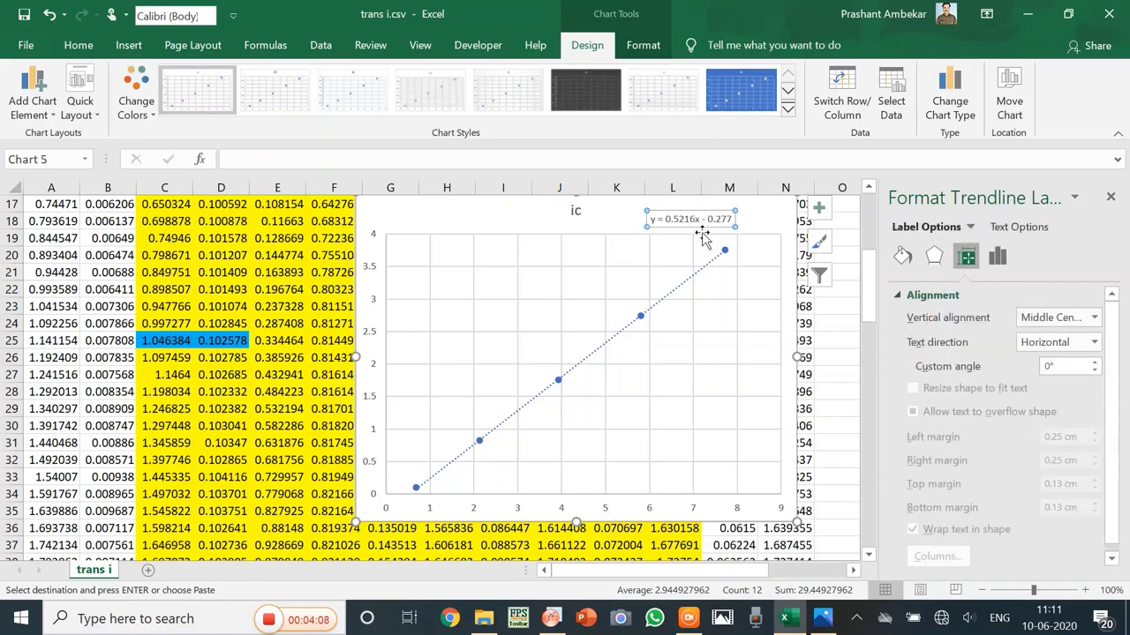
Enter the slope from the trendline equation, .5216, in cell Q30 below the ic column.
left_click_drag(694, 219, 671, 219)
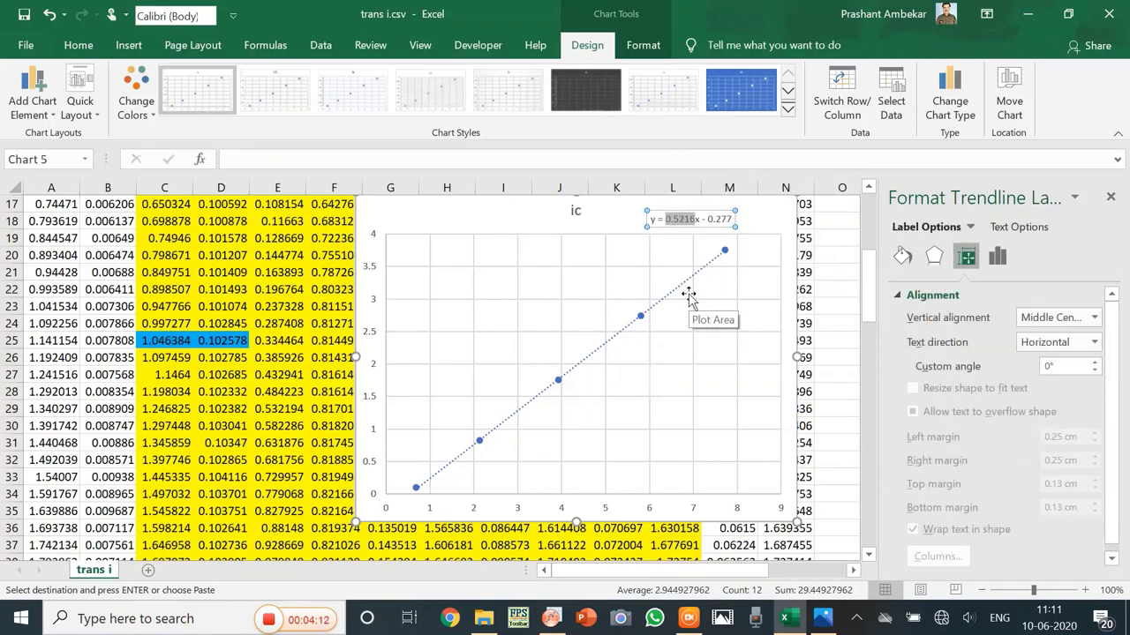
key("ctrl+c")
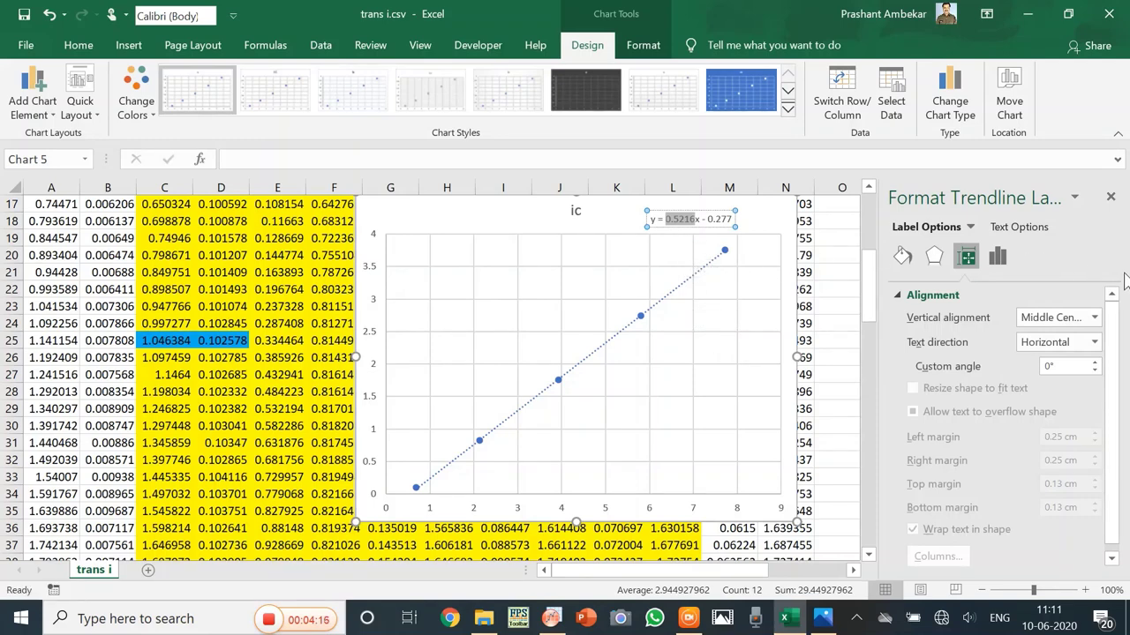
left_click(1110, 196)
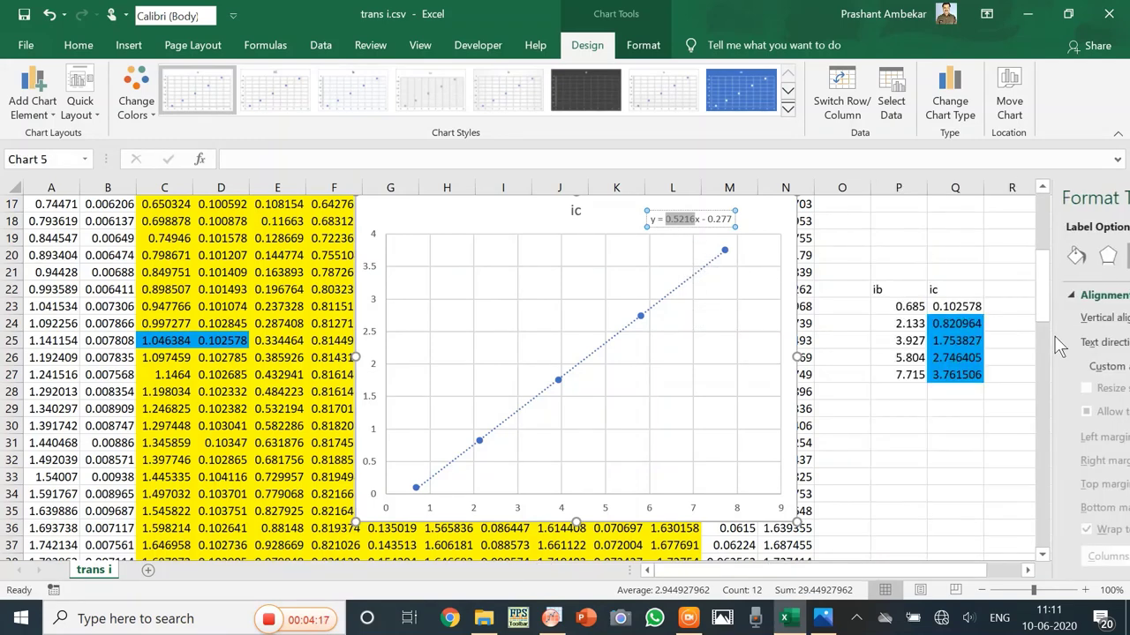
left_click(943, 427)
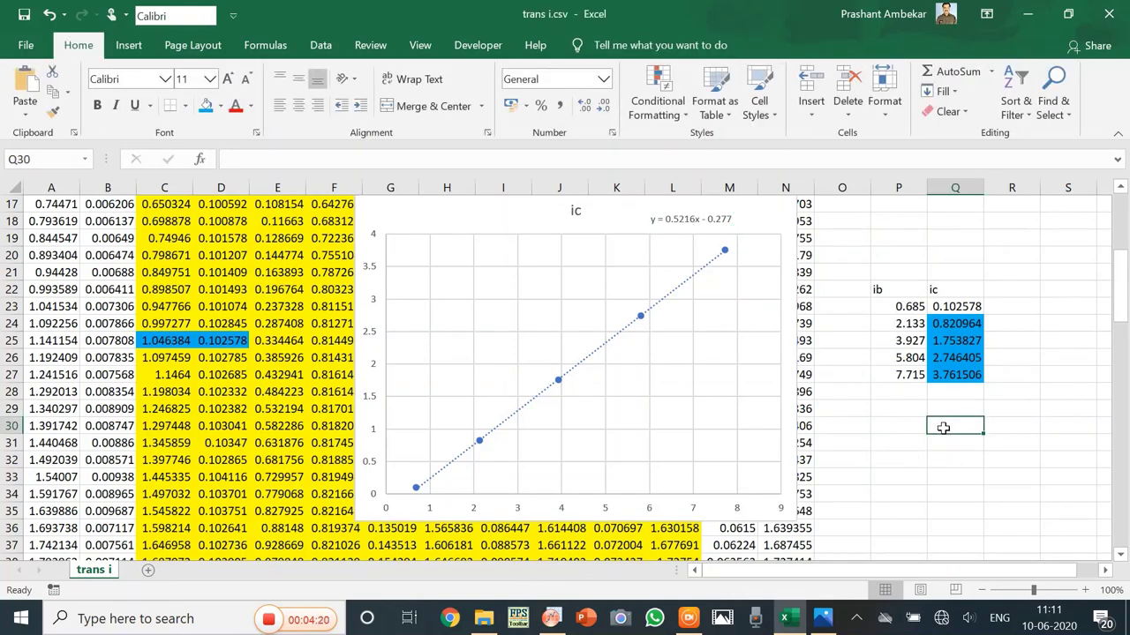
type(".5216")
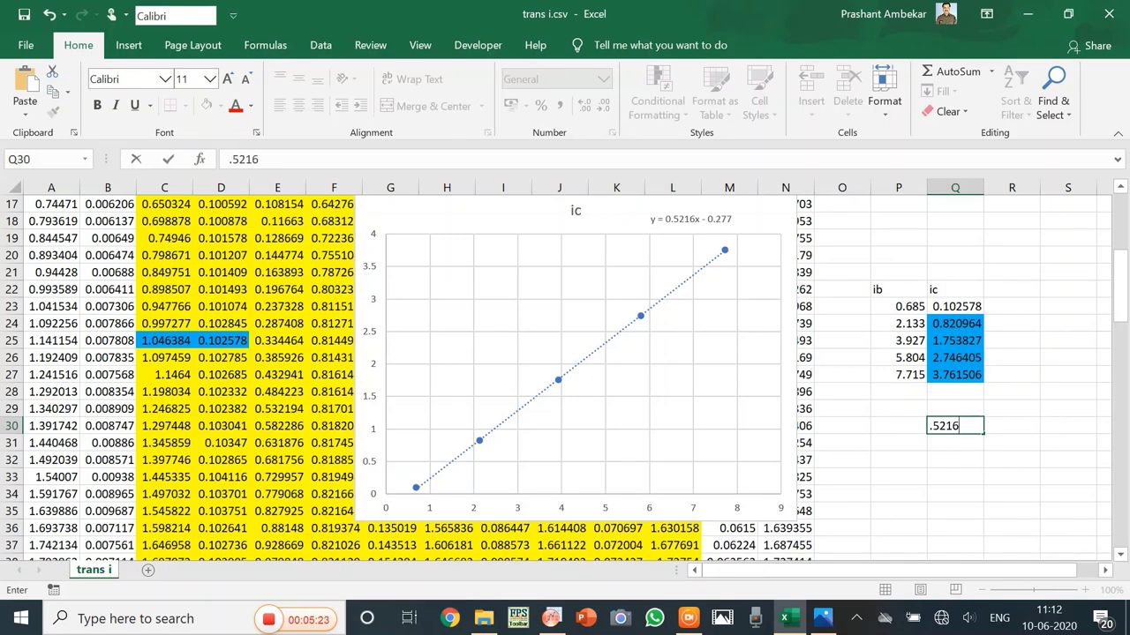
Calculate the current gain in cell R30 by multiplying the slope by 1000 with the formula =1000*Q30.
left_click(1002, 425)
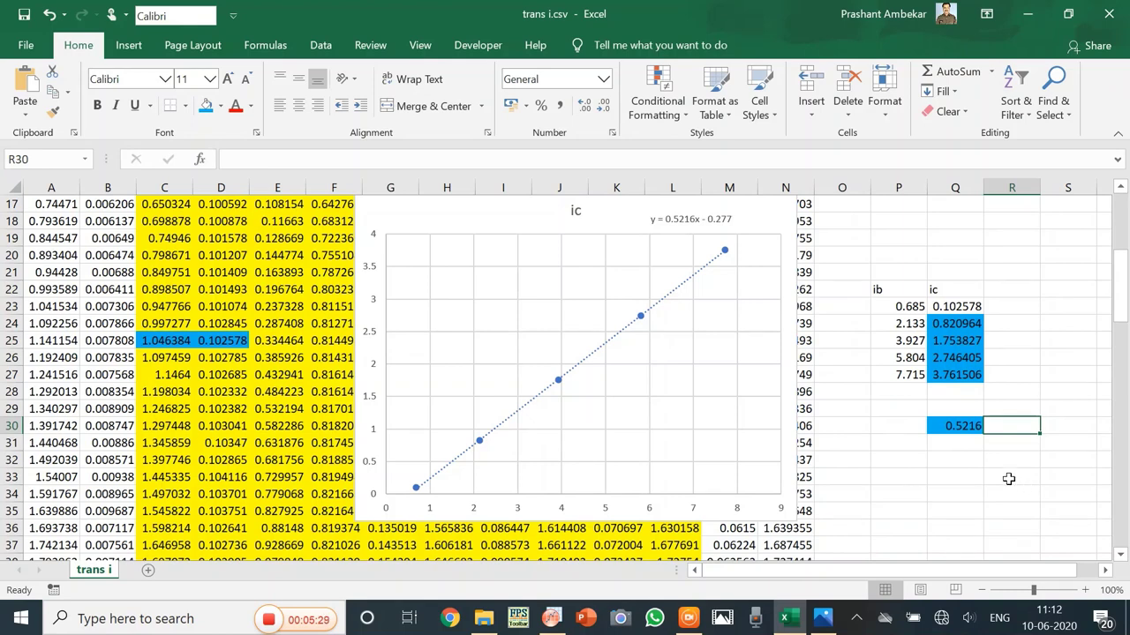
type("=1000")
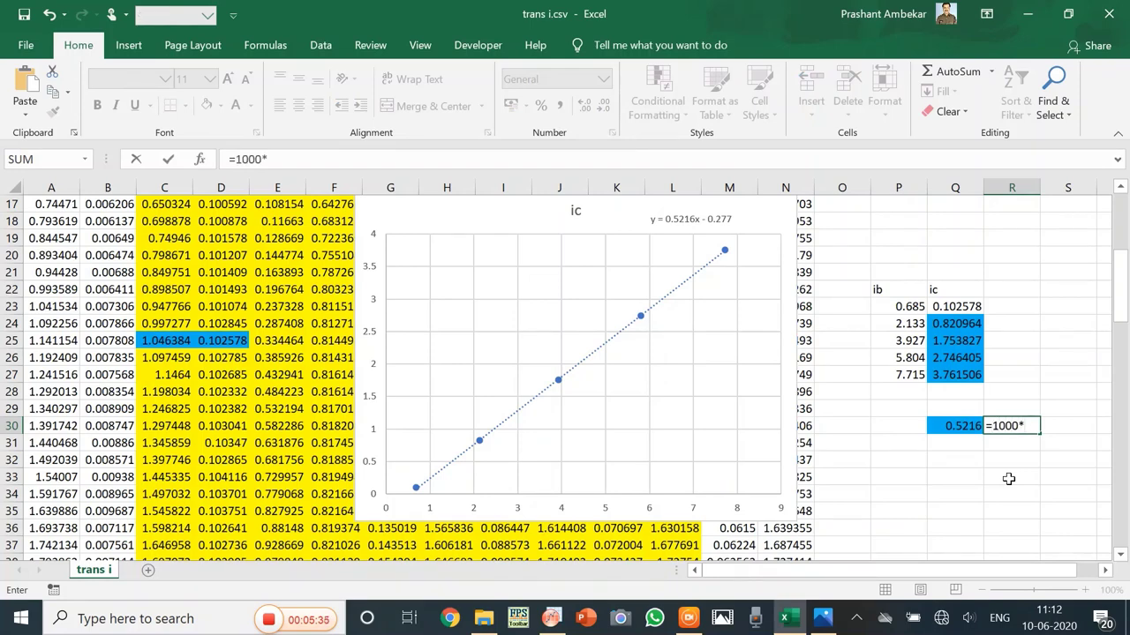
type("*")
left_click(964, 424)
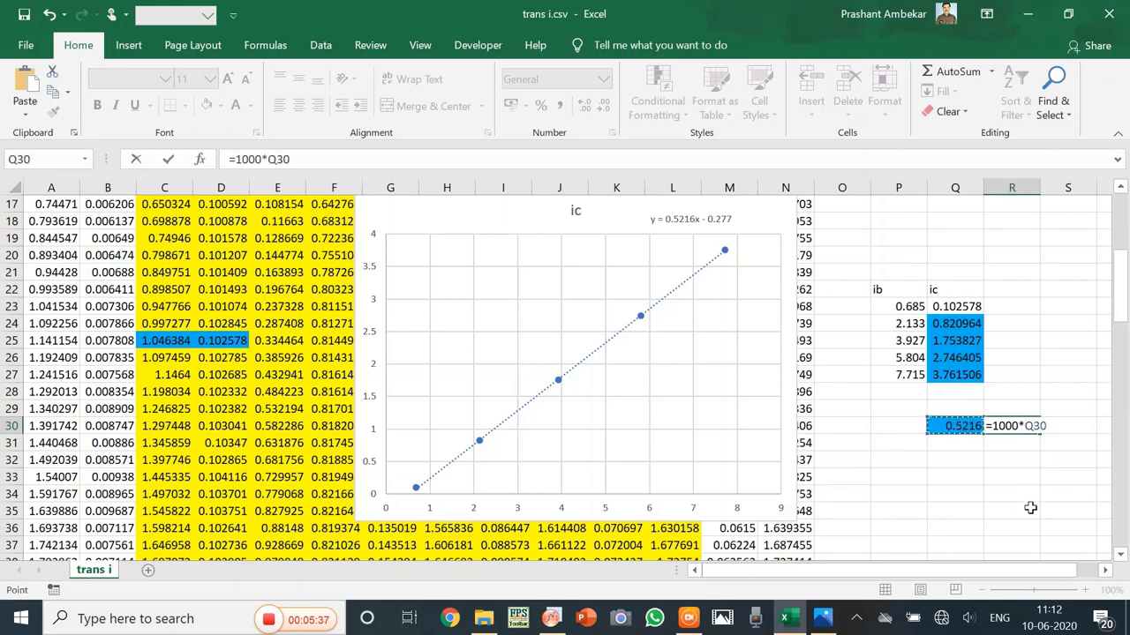
key("Return")
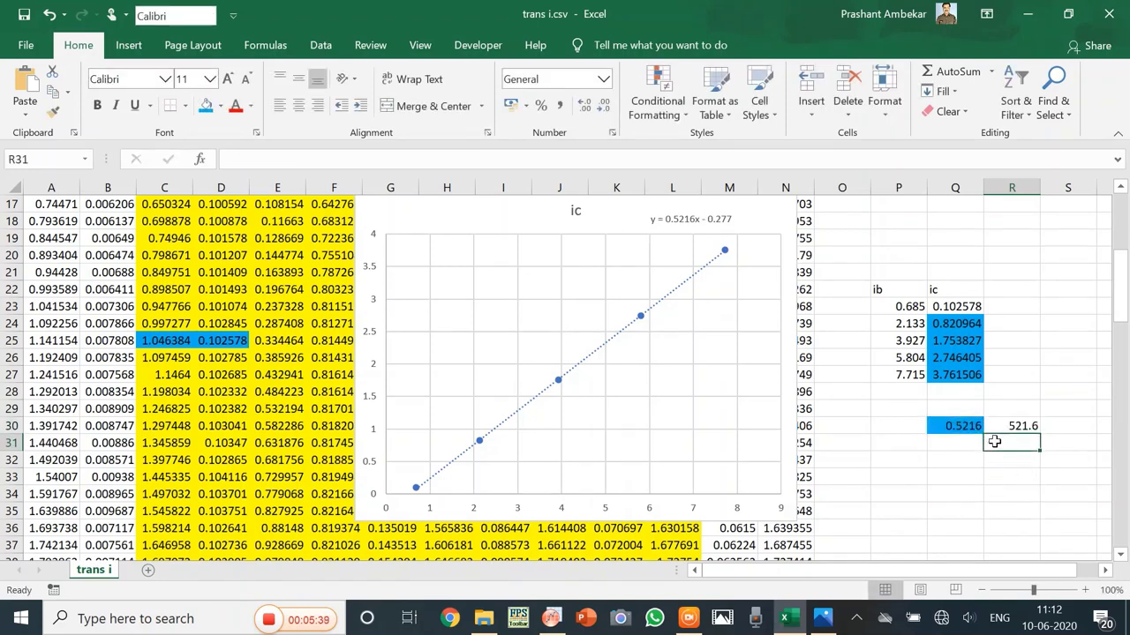